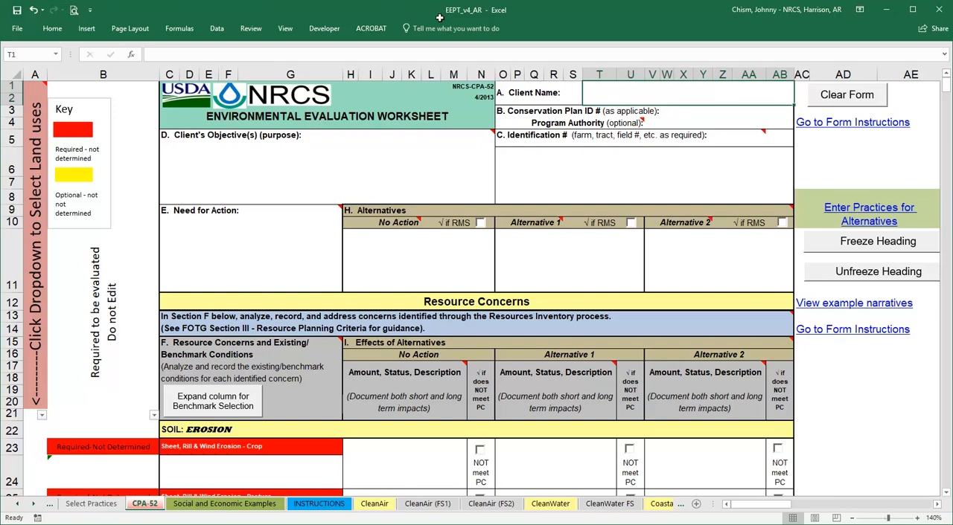
Enter the client's full name and set the identification field to "Tract 999 Fields 1,2,3,4,5".
{"action": "type", "text": "John Doe"}
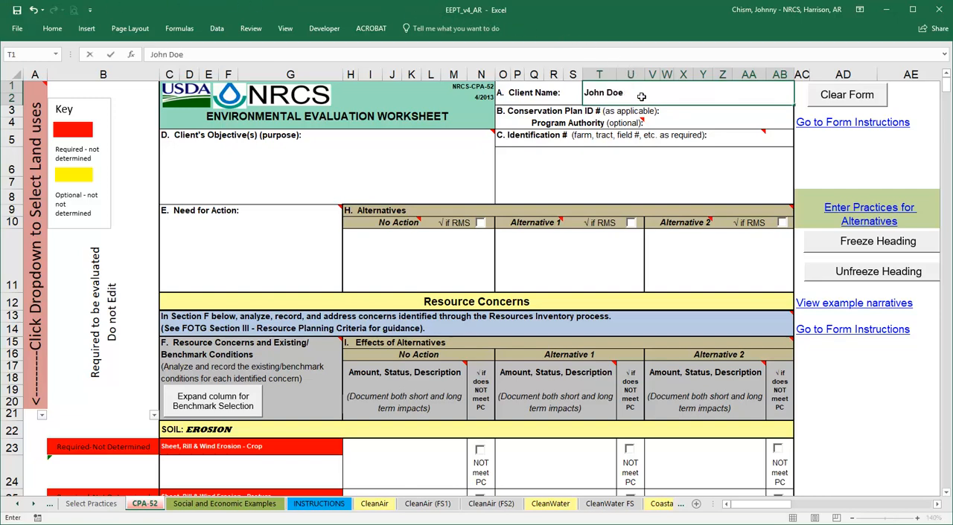
{"action": "left_click", "coordinate": [542, 167]}
{"action": "type", "text": "Tract 999 Fields 1,2,3,4,5"}
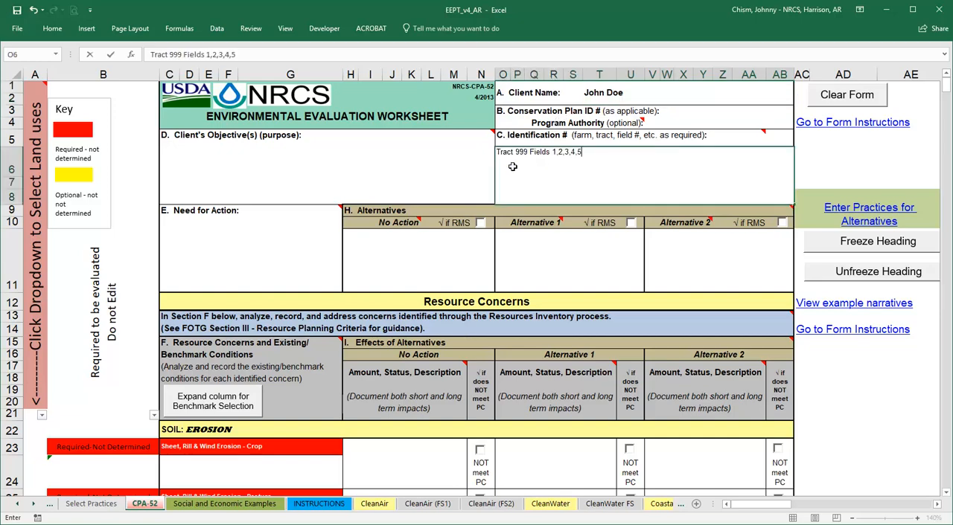
Enter client objectives "Improved forage quality for cattle, increase cattle gain, increase profits." and need for action "Low Productivity on pastures, muddy streams".
{"action": "left_click", "coordinate": [300, 167]}
{"action": "type", "text": "Improved forage quality for cattle, increase cattle gain, increase profits."}
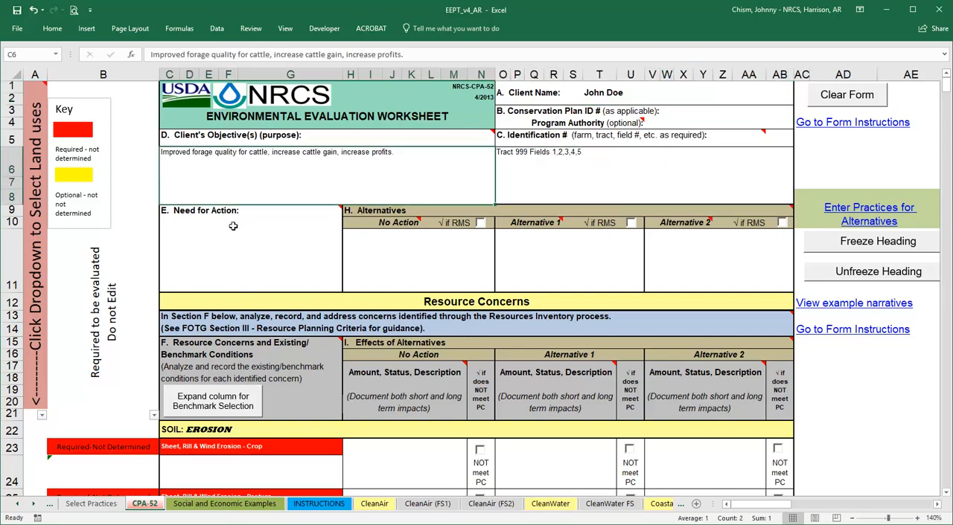
{"action": "left_click", "coordinate": [233, 257]}
{"action": "type", "text": "Low Productivity on pastures, muddy streams"}
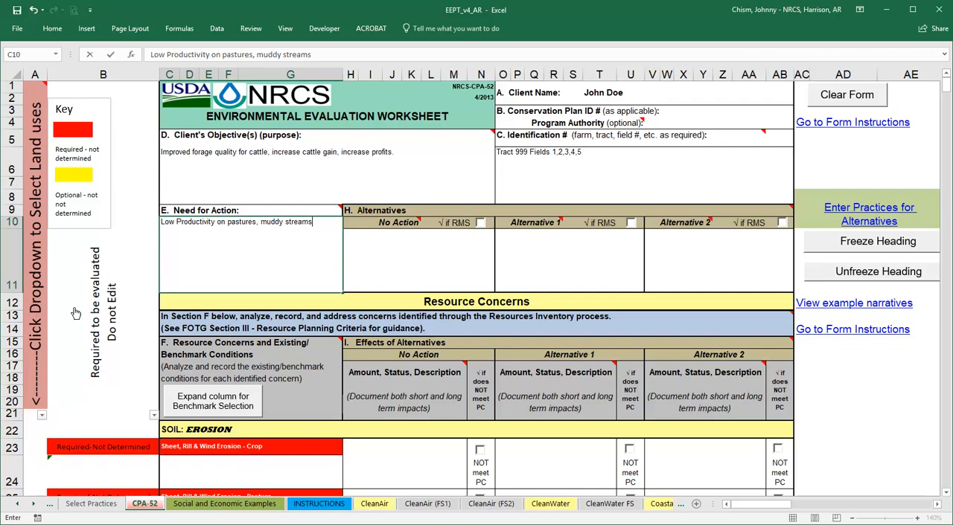
Filter the worksheet's land uses to show only All Resource Headers (must select), Grazed Modifier and Pasture.
{"action": "left_click", "coordinate": [43, 416]}
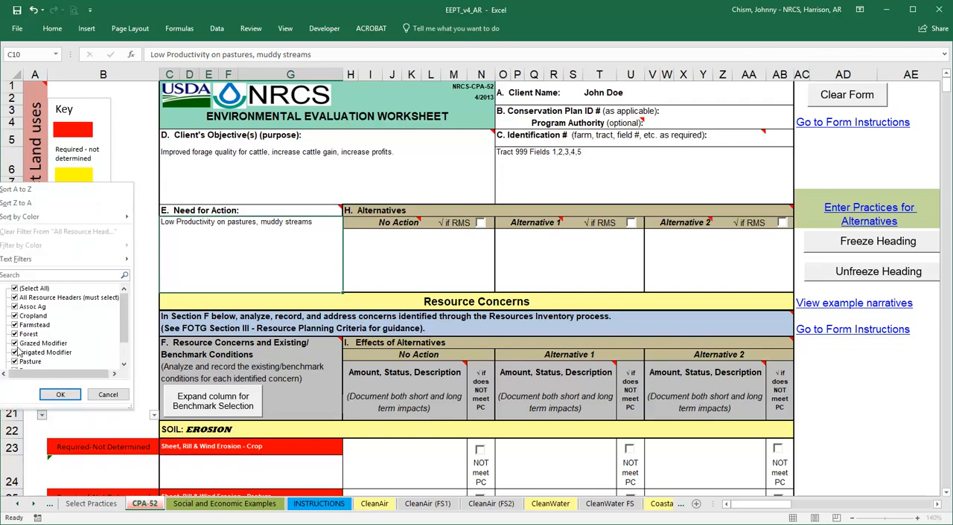
{"action": "left_click", "coordinate": [15, 291]}
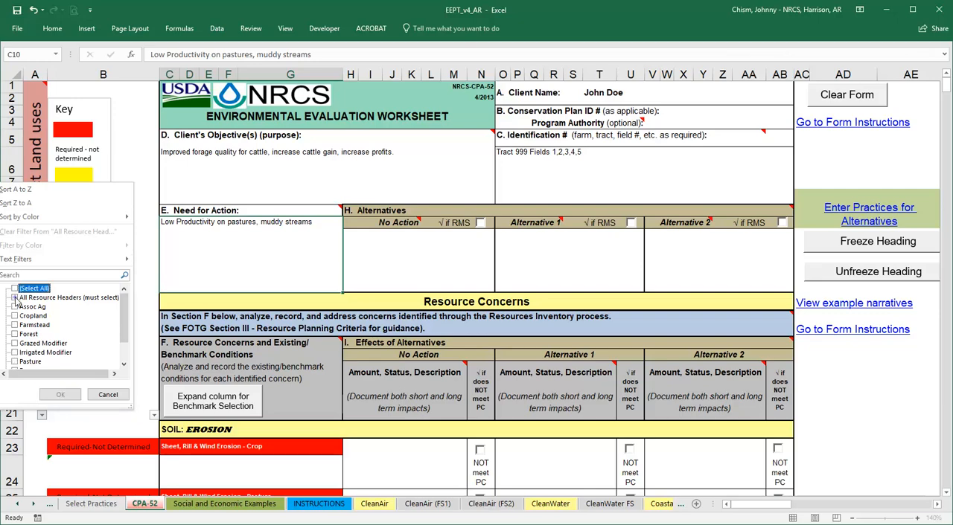
{"action": "left_click", "coordinate": [14, 298]}
{"action": "left_click", "coordinate": [14, 362]}
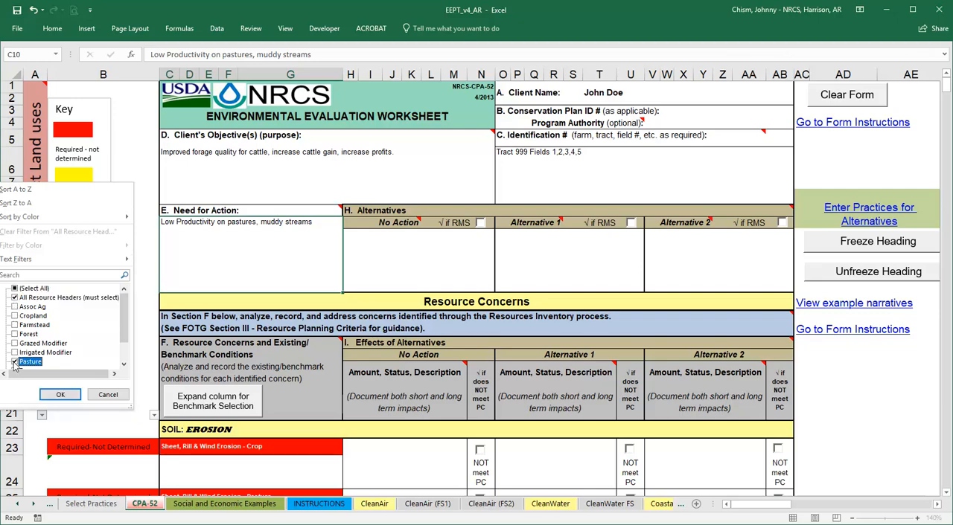
{"action": "left_click", "coordinate": [14, 344]}
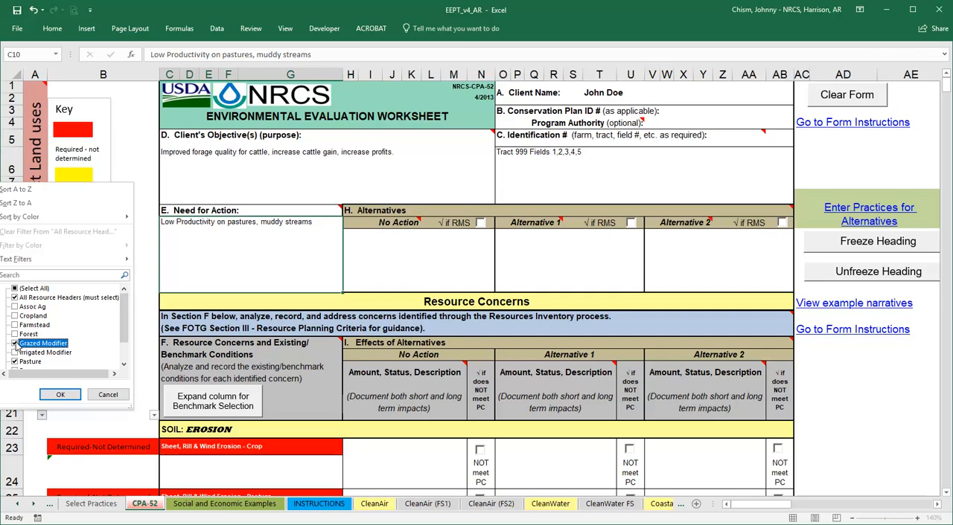
{"action": "left_click", "coordinate": [57, 397]}
Set the pasture sheet, rill and wind erosion benchmark to "Not a Resource Concern. Permanent ground cover is > 90% and slope is < 10%.".
{"action": "scroll", "coordinate": [144, 299], "scroll_direction": "down", "scroll_amount": 3}
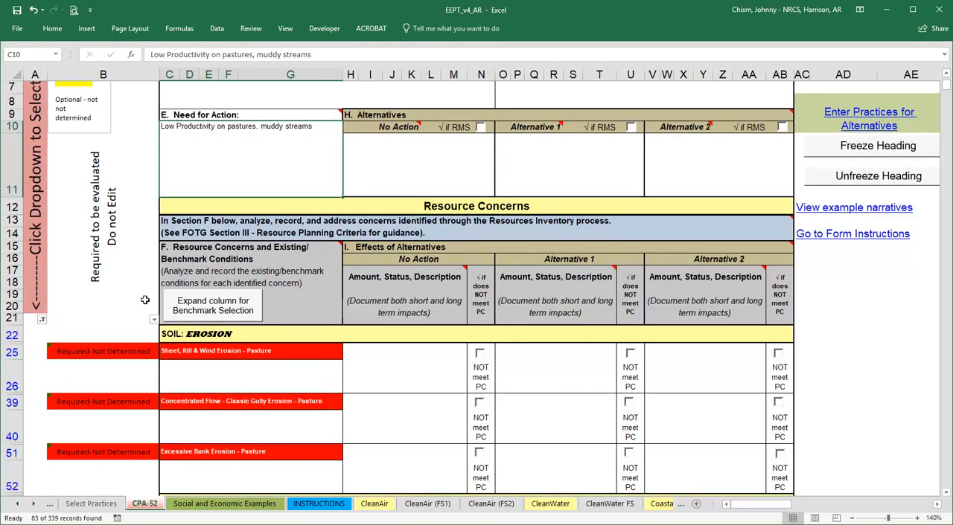
{"action": "scroll", "coordinate": [144, 299], "scroll_direction": "down", "scroll_amount": 3}
{"action": "scroll", "coordinate": [144, 299], "scroll_direction": "down", "scroll_amount": 4}
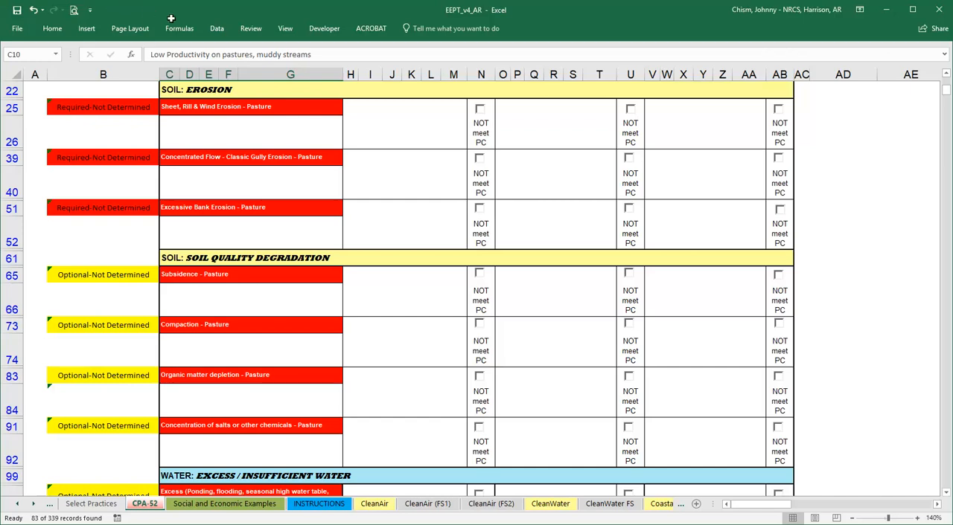
{"action": "left_click", "coordinate": [292, 136]}
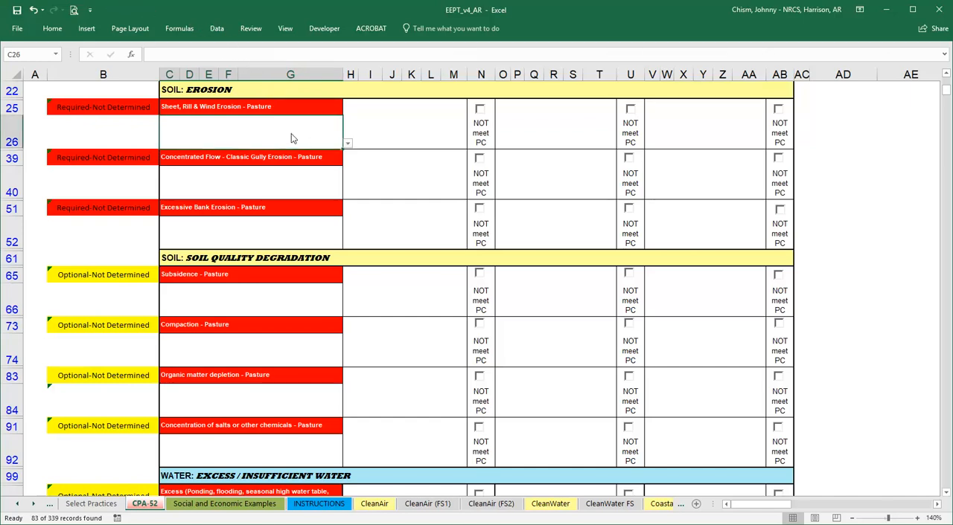
{"action": "left_click", "coordinate": [347, 145]}
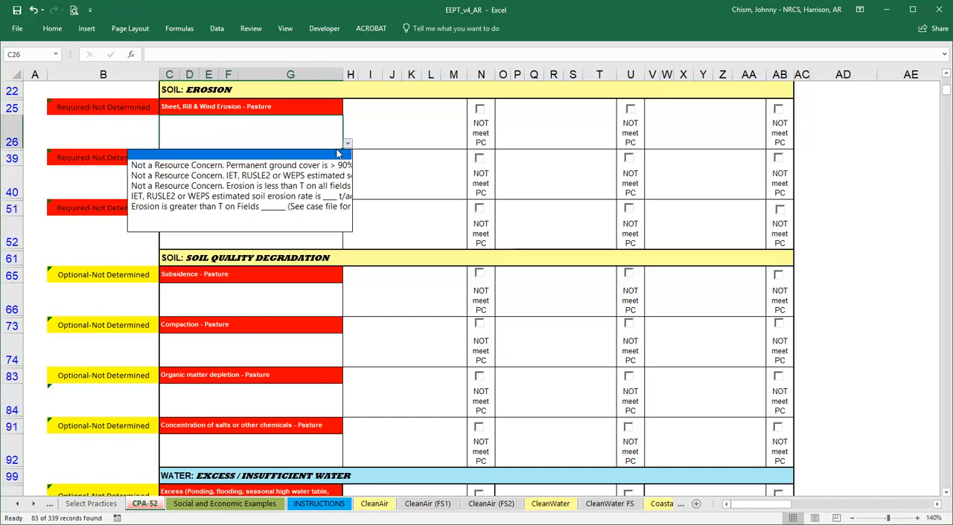
{"action": "left_click", "coordinate": [331, 166]}
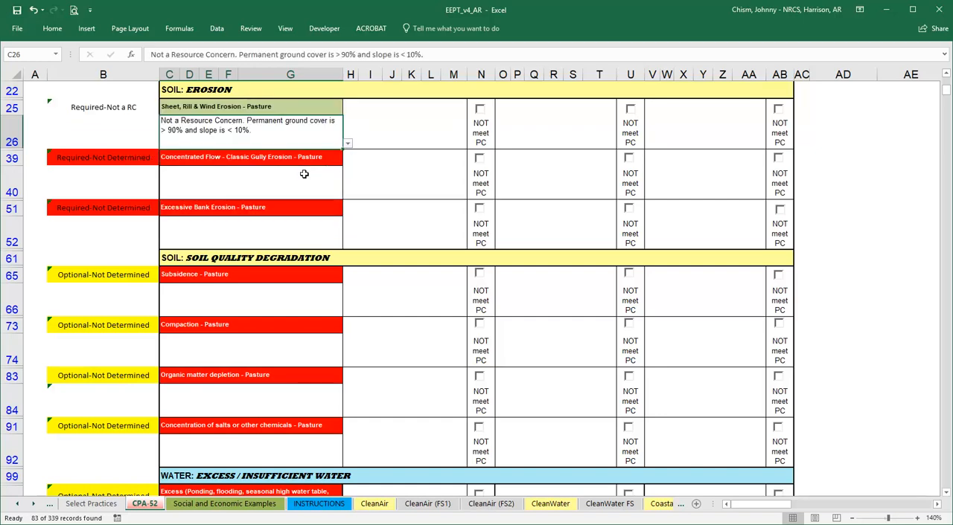
Set the pasture classic gully erosion benchmark to "Not a Resource Concern. Classic gullies are not present.".
{"action": "left_click", "coordinate": [326, 183]}
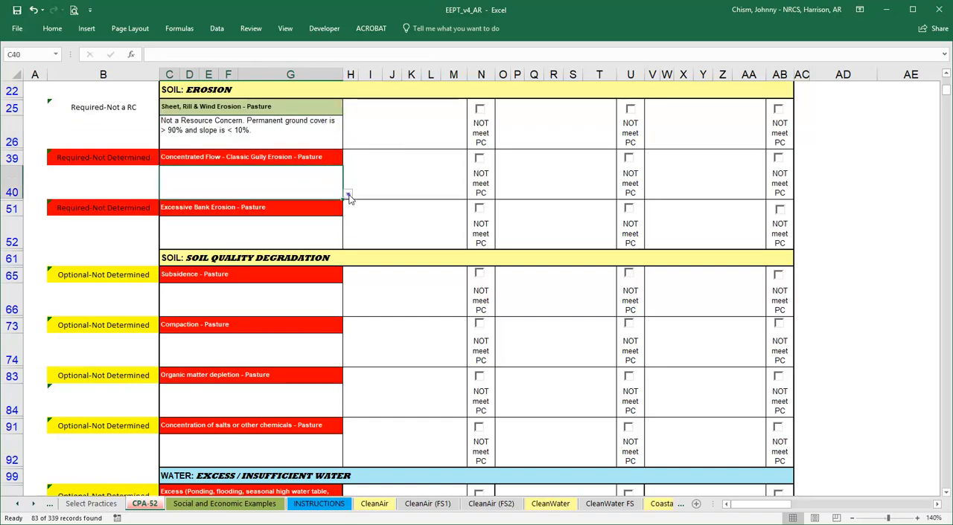
{"action": "left_click", "coordinate": [347, 194]}
{"action": "left_click", "coordinate": [313, 216]}
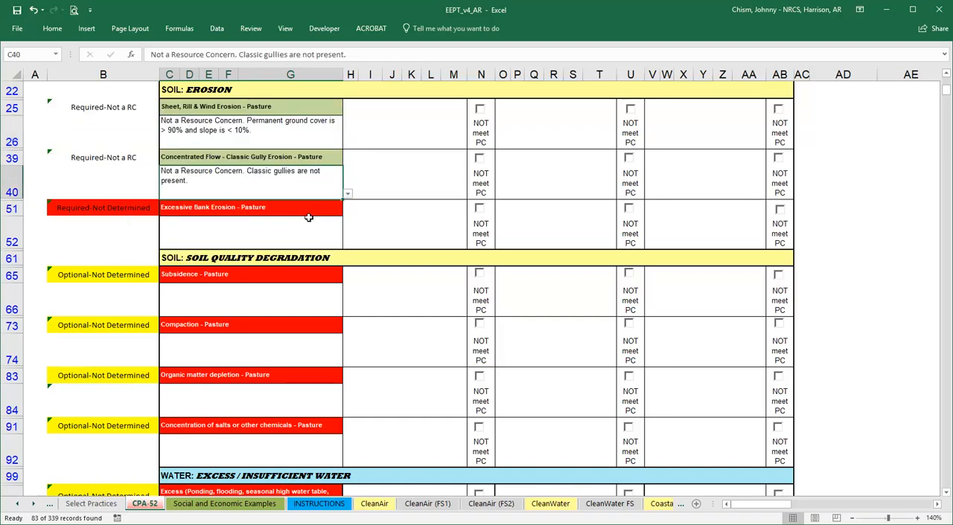
Set the pasture excessive bank erosion benchmark to the option for unstable banks with heavily used muddy livestock crossings and no alternative water sites.
{"action": "left_click", "coordinate": [297, 230]}
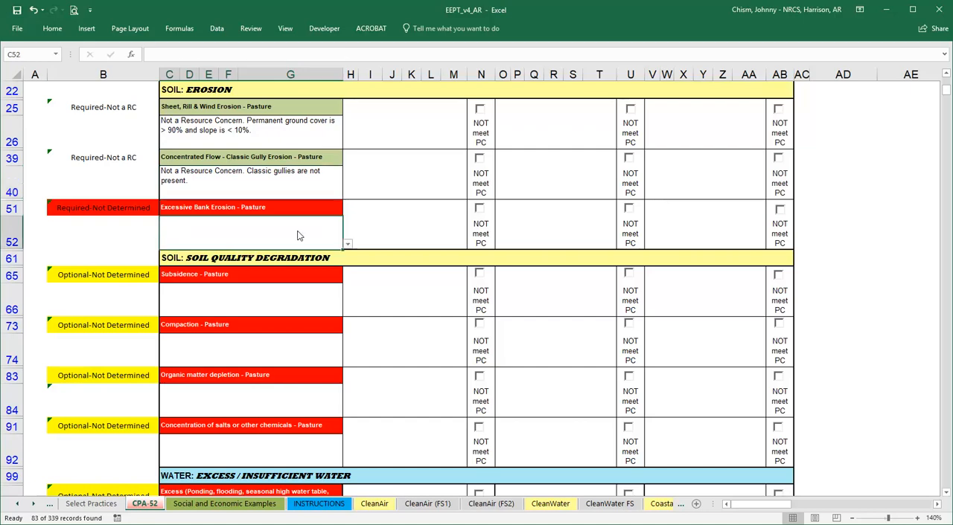
{"action": "left_click", "coordinate": [349, 247]}
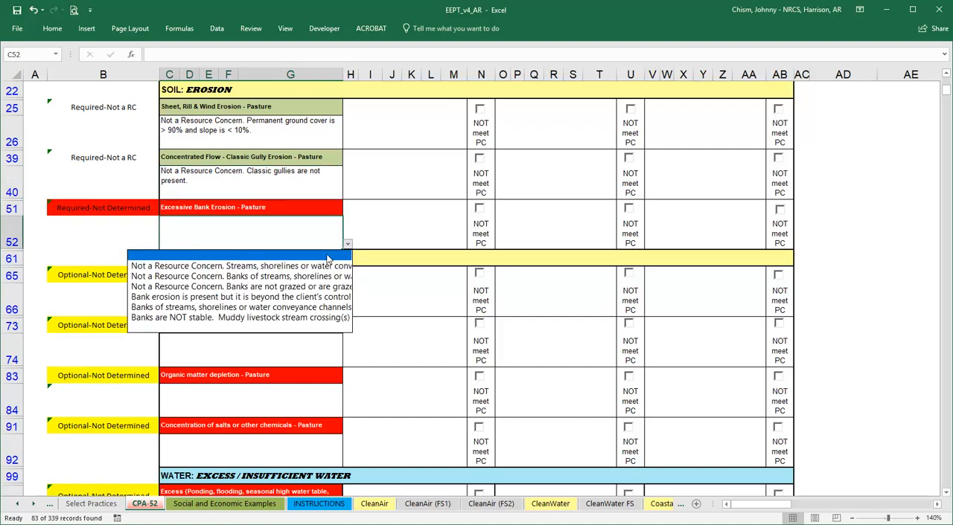
{"action": "left_click", "coordinate": [313, 317]}
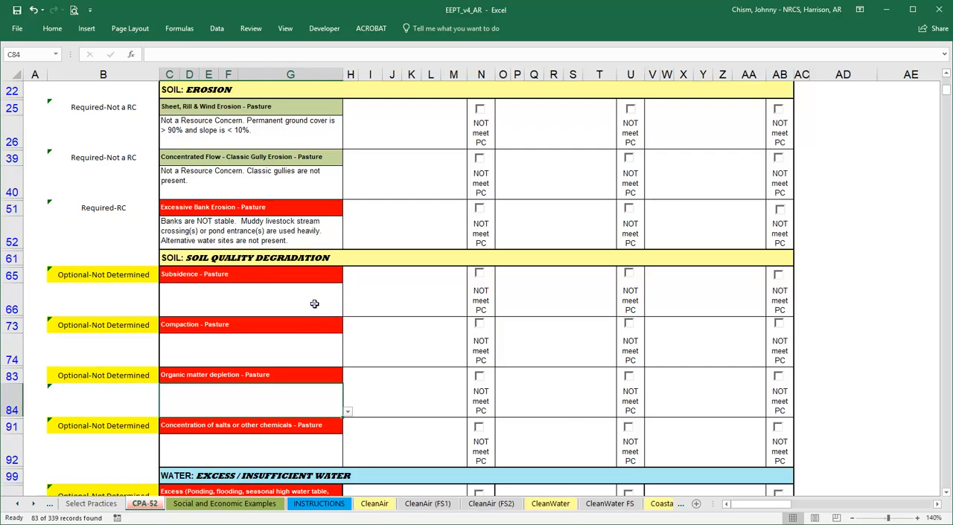
Set the pasture subsidence benchmark to "Not a Resource Concern. Histosols are not present.".
{"action": "left_click", "coordinate": [325, 309]}
{"action": "left_click", "coordinate": [348, 311]}
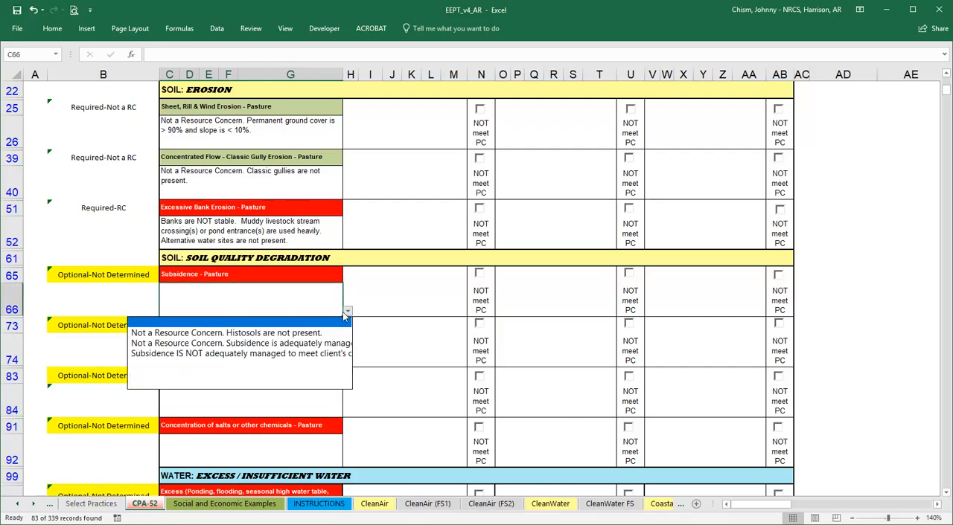
{"action": "left_click", "coordinate": [315, 333]}
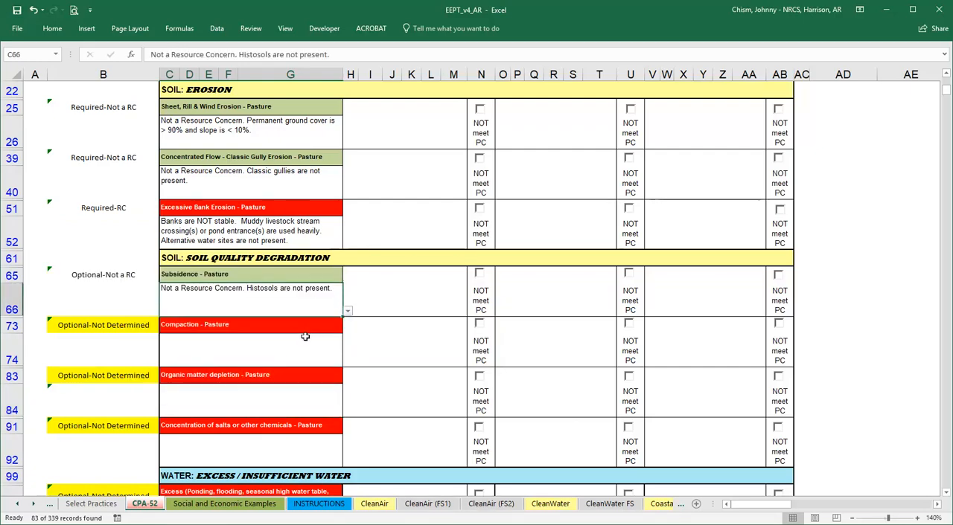
Set the pasture compaction benchmark to compaction observed, filling in 3 as the compaction element of the Pasture Condition Score.
{"action": "left_click", "coordinate": [314, 354]}
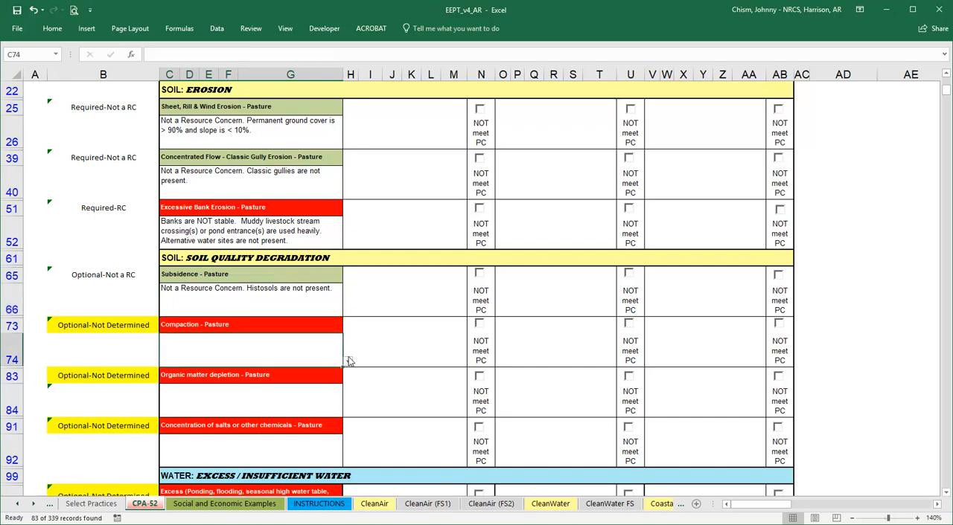
{"action": "left_click", "coordinate": [348, 361]}
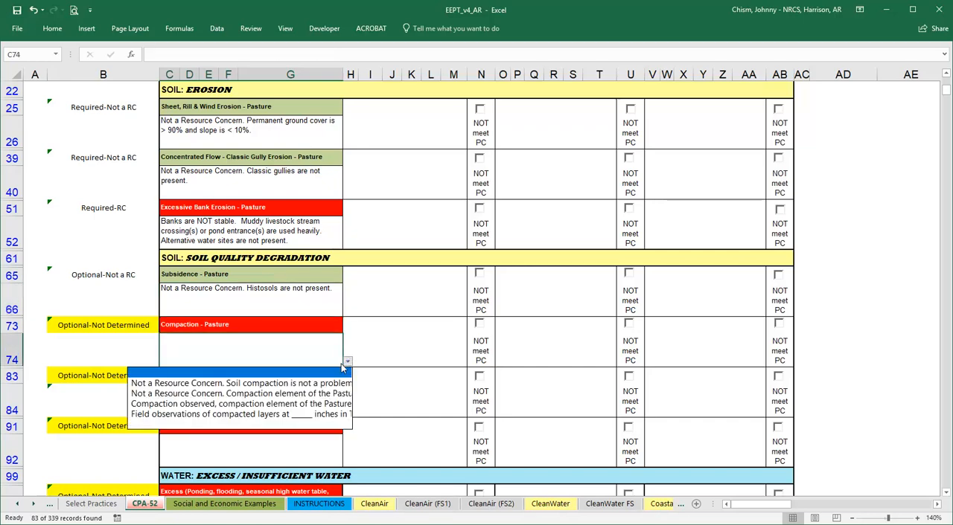
{"action": "left_click", "coordinate": [334, 404]}
{"action": "double_click", "coordinate": [430, 55]}
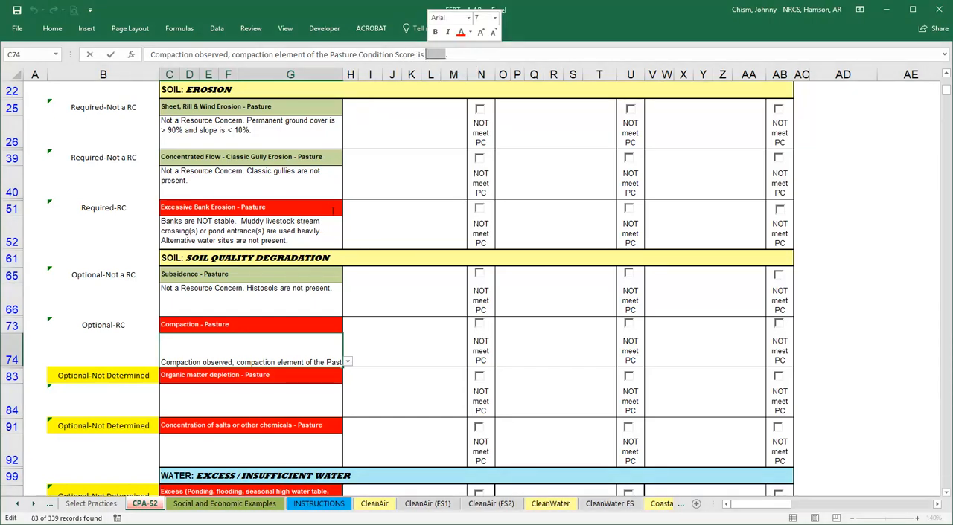
{"action": "type", "text": "3"}
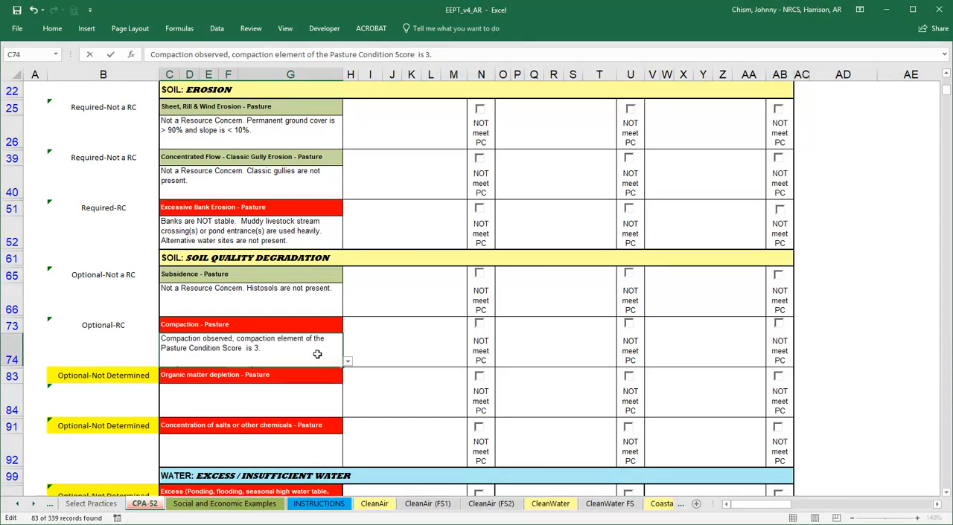
Set the pasture organic matter depletion benchmark to "Not a Resource Concern. Permanent ground cover is greater than 80%.".
{"action": "left_click", "coordinate": [312, 411]}
{"action": "left_click", "coordinate": [347, 412]}
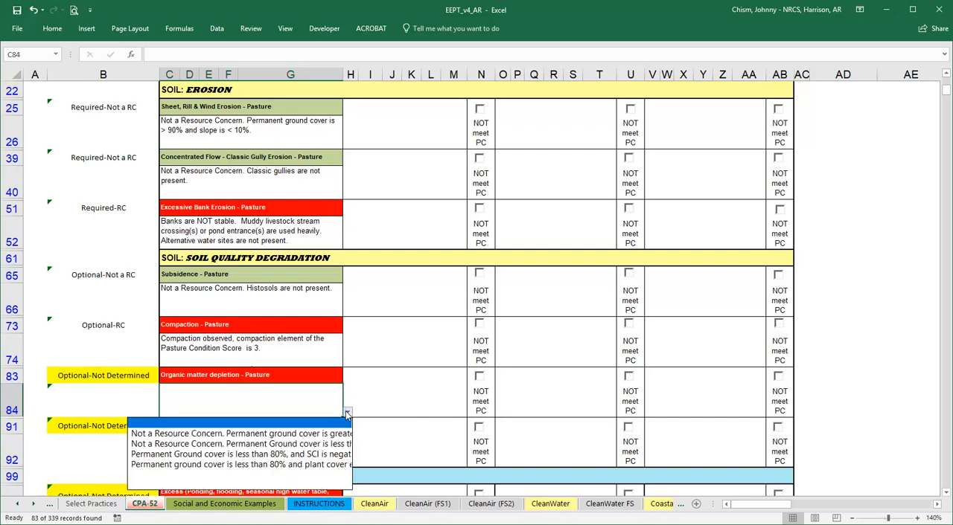
{"action": "left_click", "coordinate": [303, 434]}
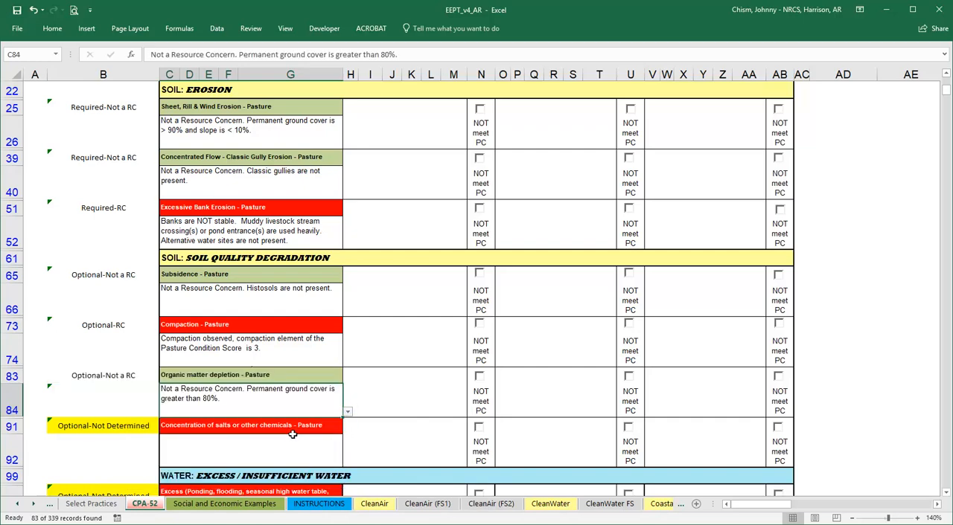
Set the pasture salts or other chemicals benchmark to "Not a Resource Concern. Activities do not cause salinity/sodicity problems.".
{"action": "left_click", "coordinate": [287, 448]}
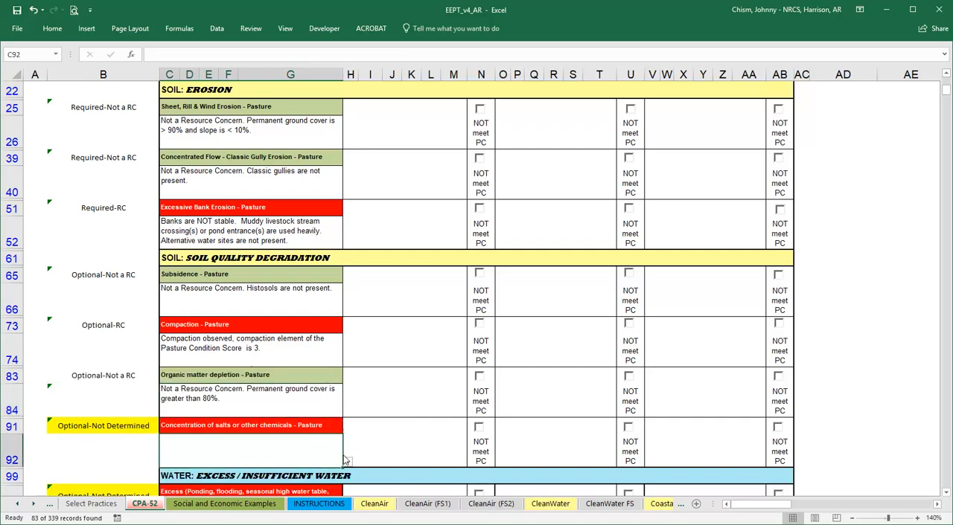
{"action": "left_click", "coordinate": [348, 463]}
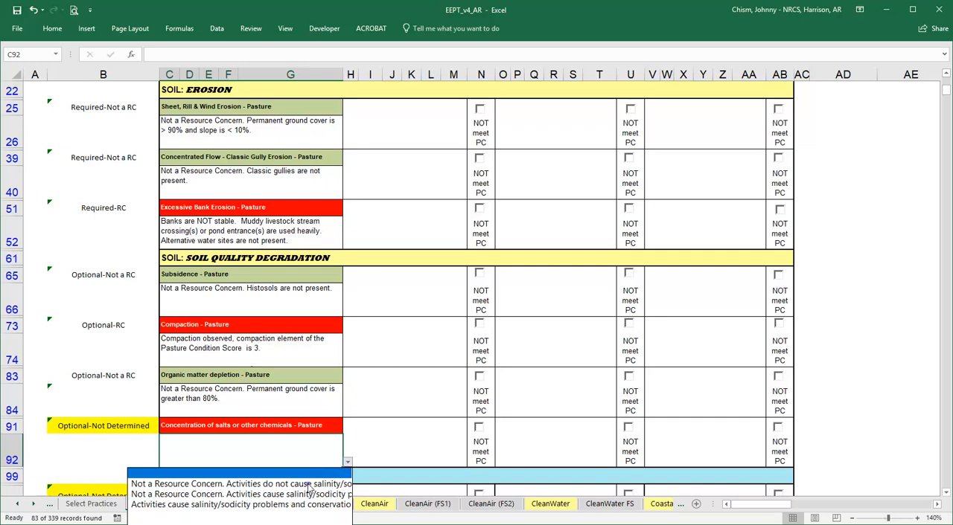
{"action": "left_click", "coordinate": [315, 473]}
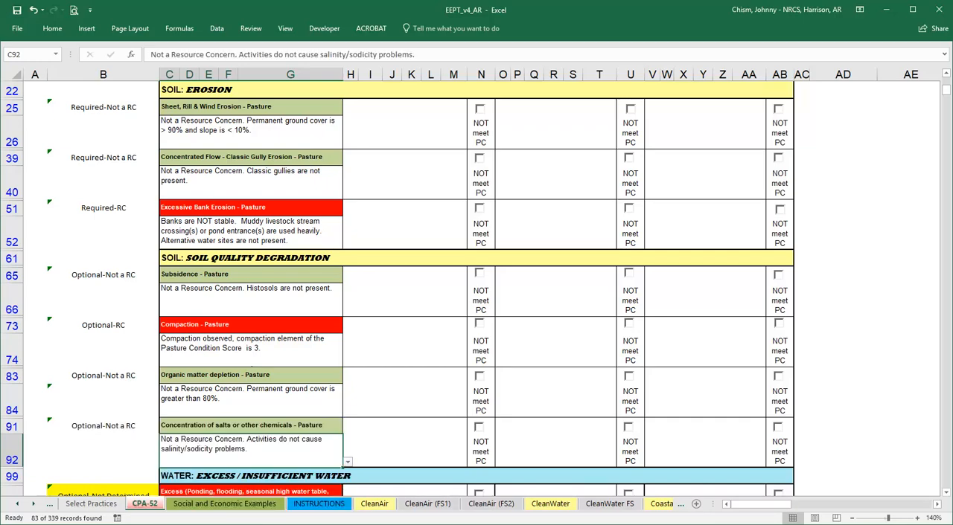
Set the No Action alternative's description to "Client will continue existing continuous grazing operation without change.".
{"action": "scroll", "coordinate": [864, 213], "scroll_direction": "down", "scroll_amount": 1}
{"action": "scroll", "coordinate": [864, 212], "scroll_direction": "up", "scroll_amount": 3}
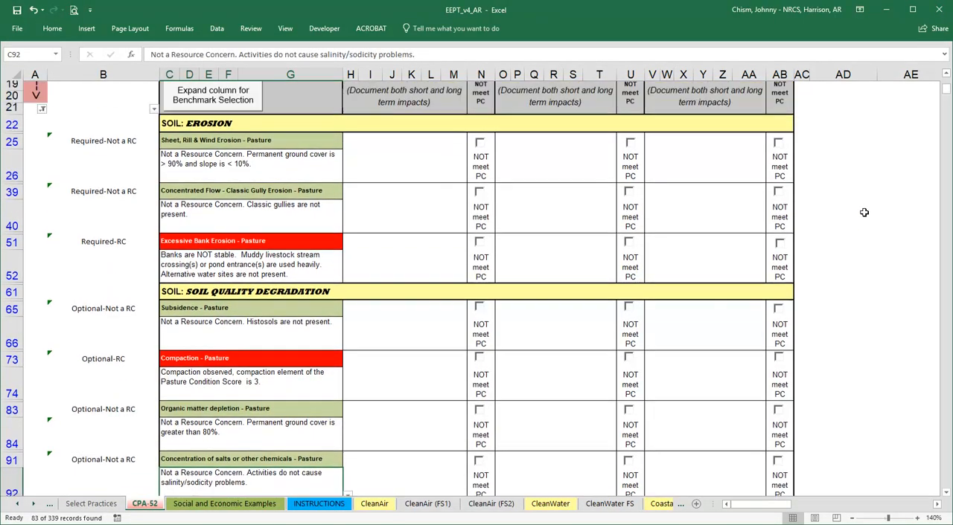
{"action": "scroll", "coordinate": [864, 213], "scroll_direction": "up", "scroll_amount": 3}
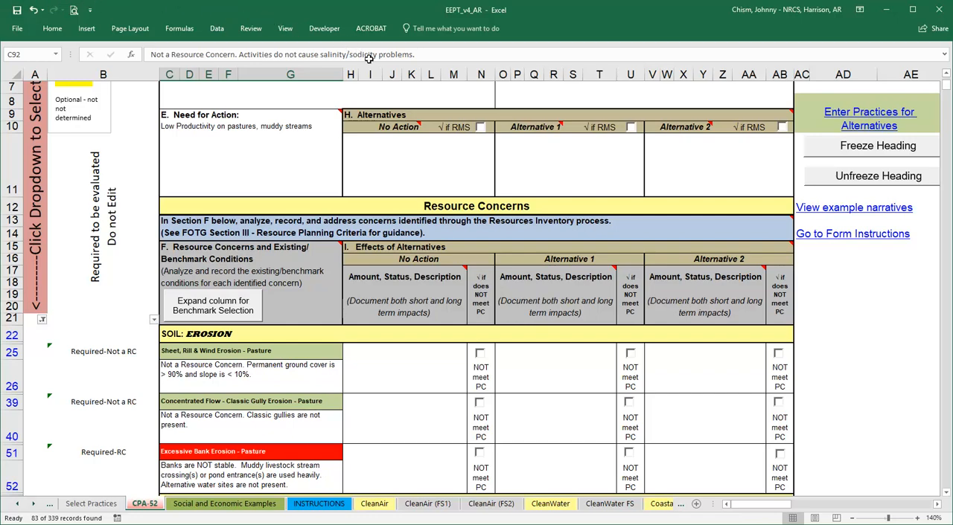
{"action": "left_click", "coordinate": [433, 157]}
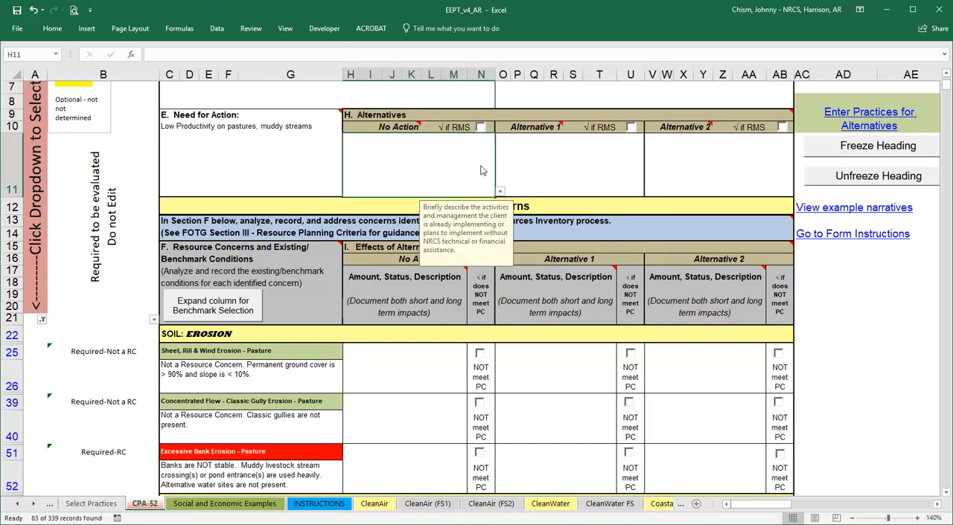
{"action": "left_click", "coordinate": [500, 192]}
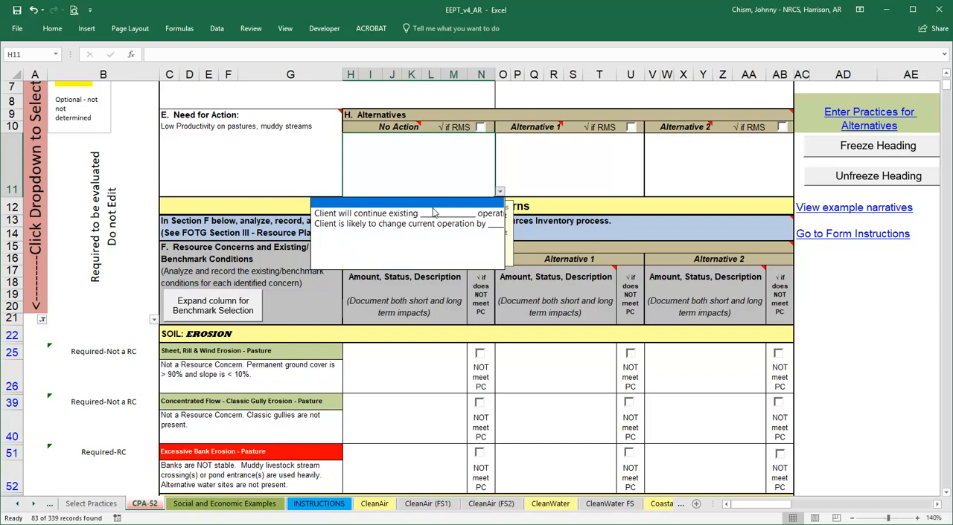
{"action": "left_click", "coordinate": [431, 214]}
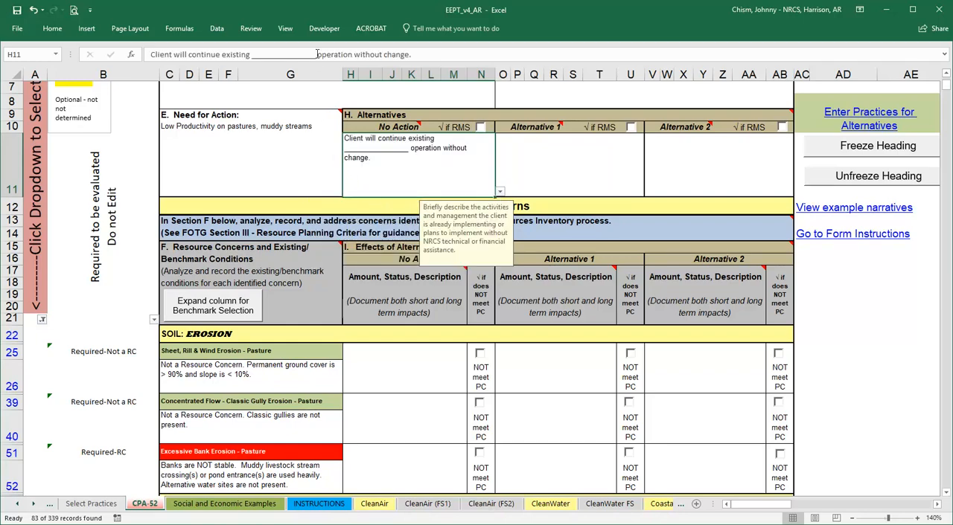
{"action": "left_click_drag", "start_coordinate": [317, 54], "coordinate": [251, 54]}
{"action": "type", "text": "continuous grazing"}
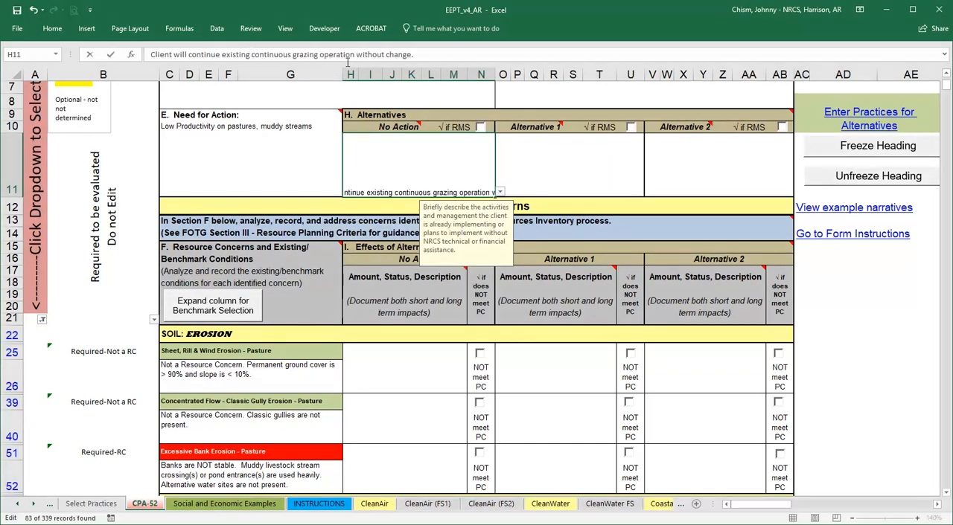
Set the No Action effects for sheet, rill and wind erosion and for classic gully erosion to "No Effects".
{"action": "left_click", "coordinate": [437, 162]}
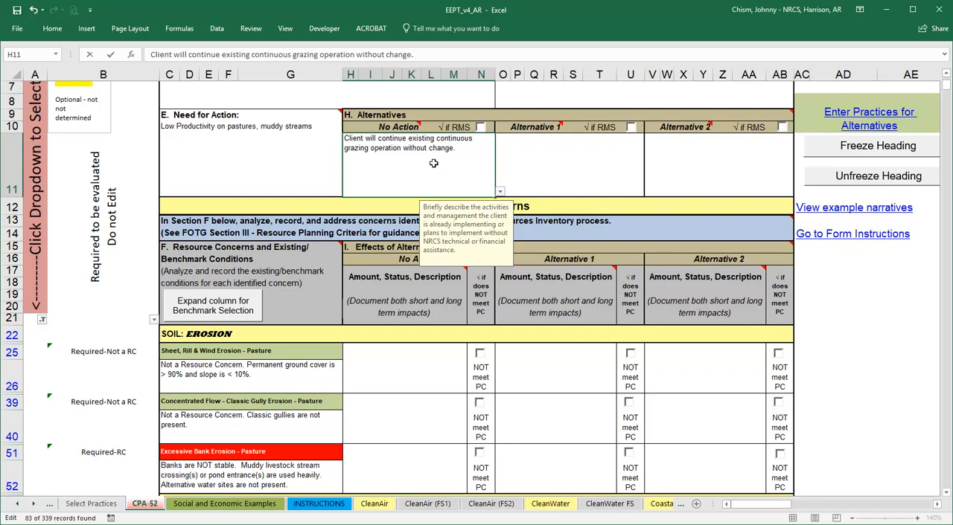
{"action": "left_click", "coordinate": [417, 363]}
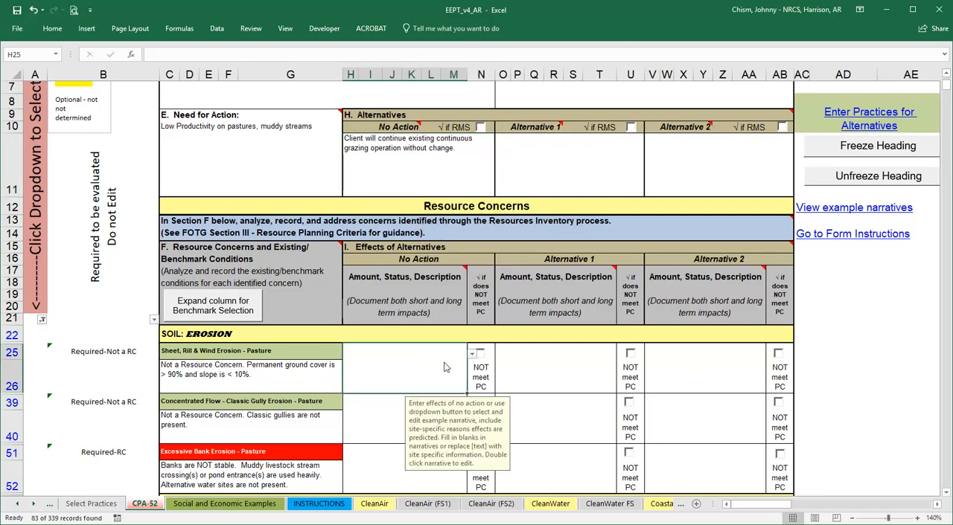
{"action": "left_click", "coordinate": [471, 355]}
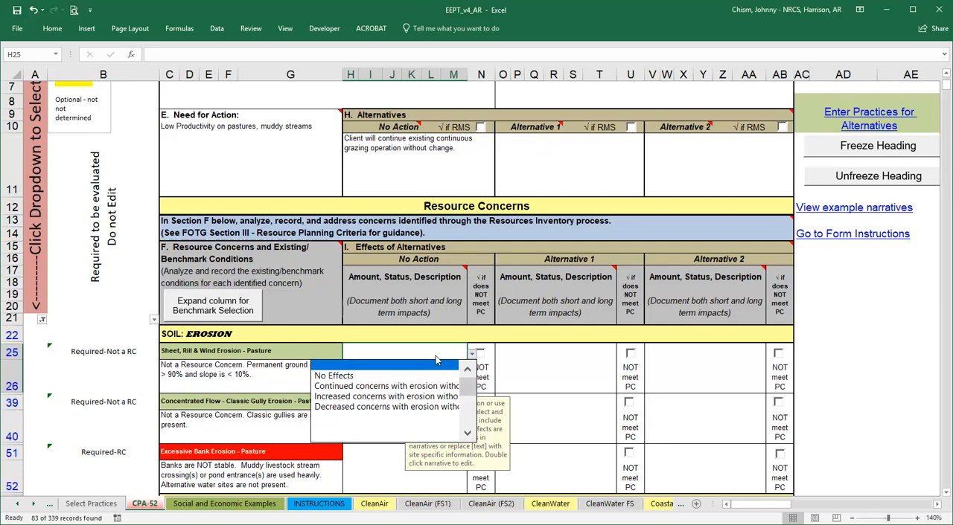
{"action": "left_click", "coordinate": [381, 376]}
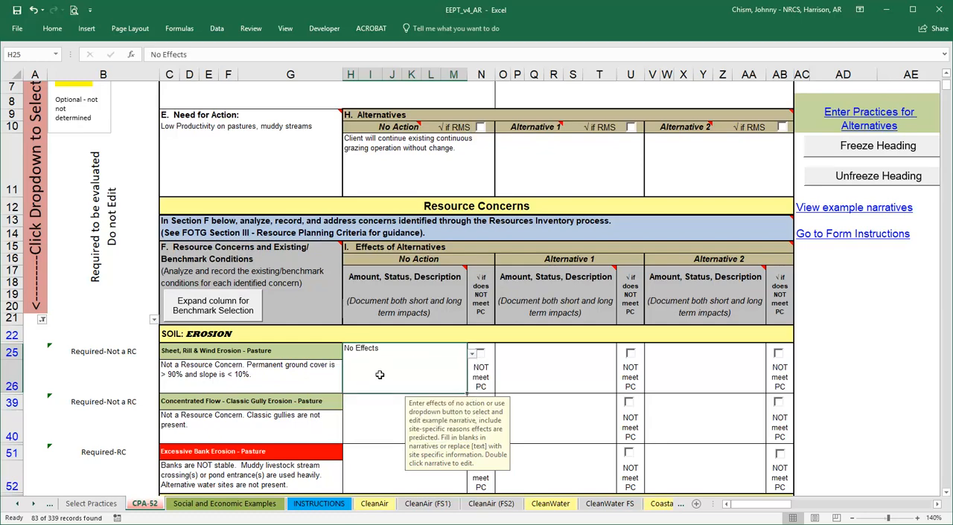
{"action": "left_click", "coordinate": [380, 413]}
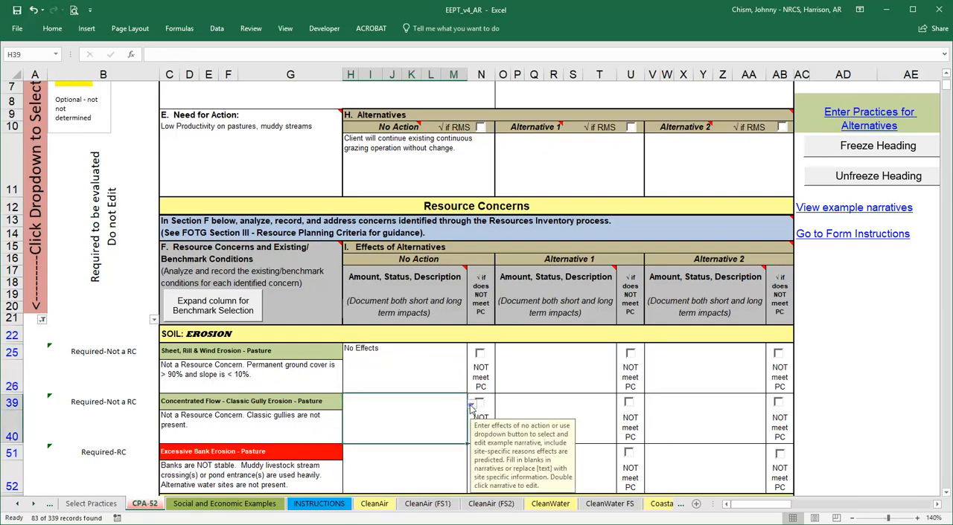
{"action": "left_click", "coordinate": [471, 405]}
{"action": "left_click", "coordinate": [371, 426]}
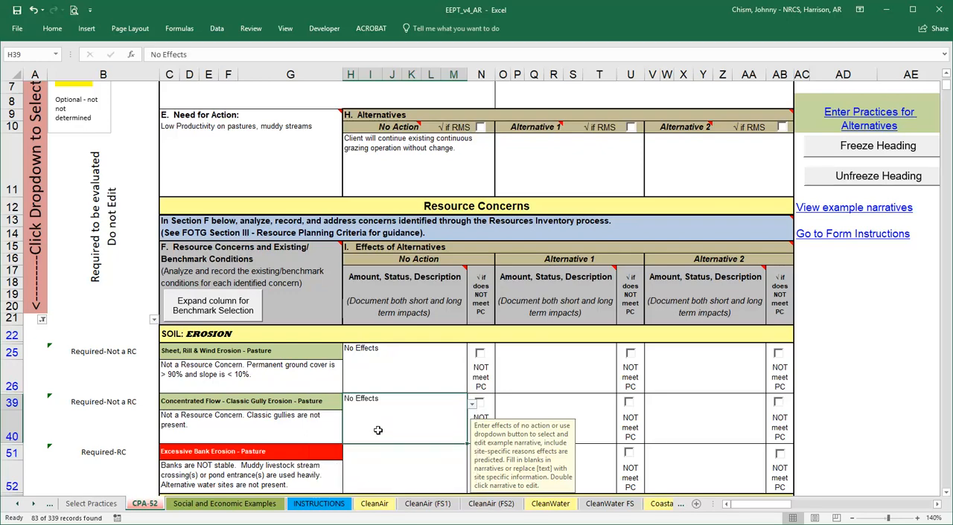
Set the No Action effect for excessive bank erosion to "Continued concerns with bank erosion without NRCS assistance." and mark it as NOT meeting PC.
{"action": "left_click", "coordinate": [387, 464]}
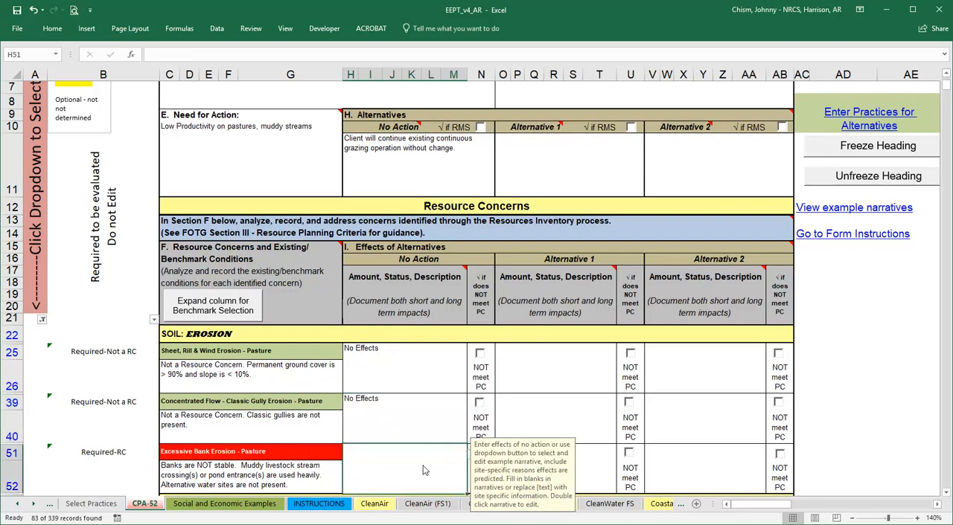
{"action": "left_click", "coordinate": [470, 458]}
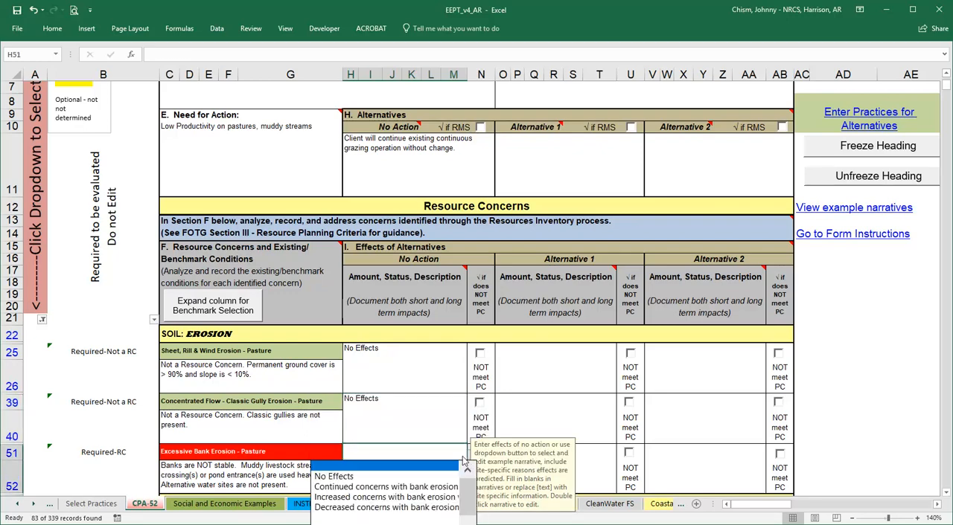
{"action": "left_click", "coordinate": [432, 487]}
{"action": "scroll", "coordinate": [439, 461], "scroll_direction": "down", "scroll_amount": 1}
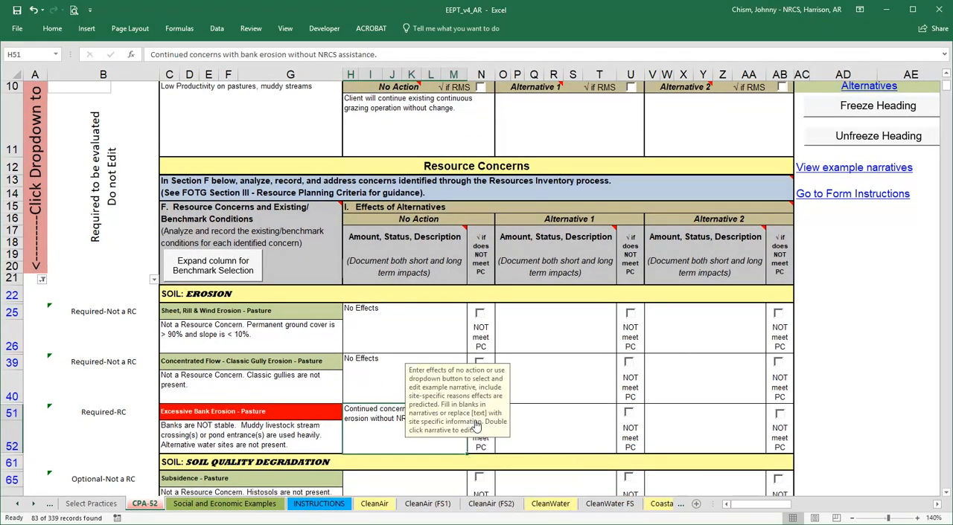
{"action": "scroll", "coordinate": [478, 378], "scroll_direction": "down", "scroll_amount": 1}
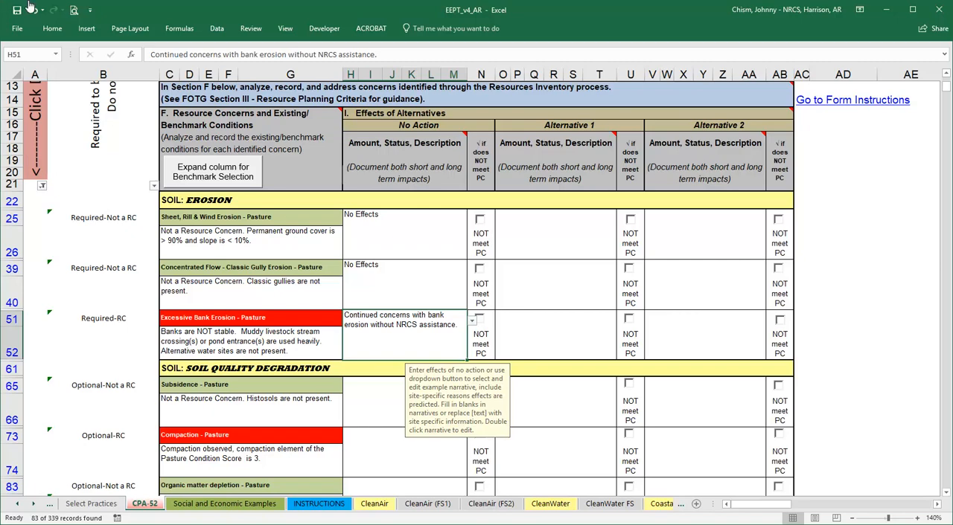
{"action": "left_click", "coordinate": [480, 321]}
Set the No Action effect for pasture subsidence to "No Effects".
{"action": "left_click", "coordinate": [382, 404]}
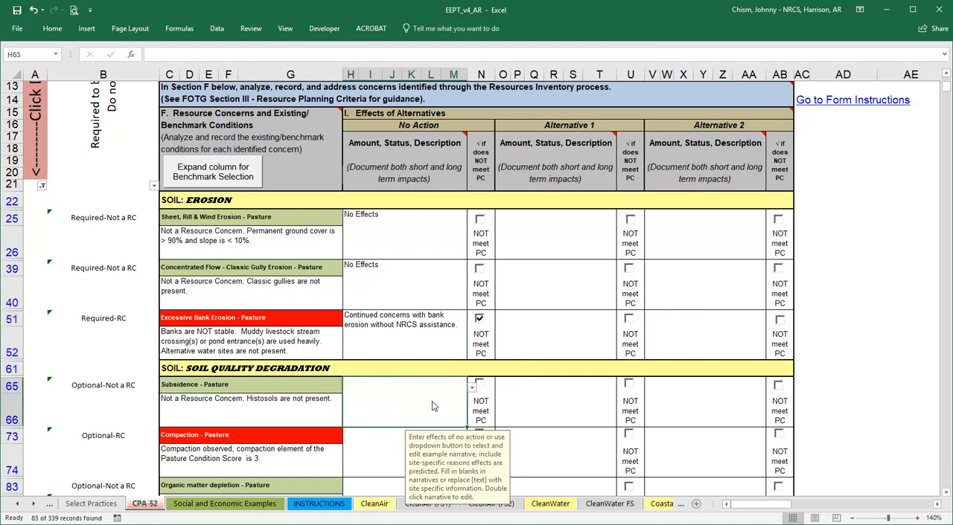
{"action": "left_click", "coordinate": [472, 387]}
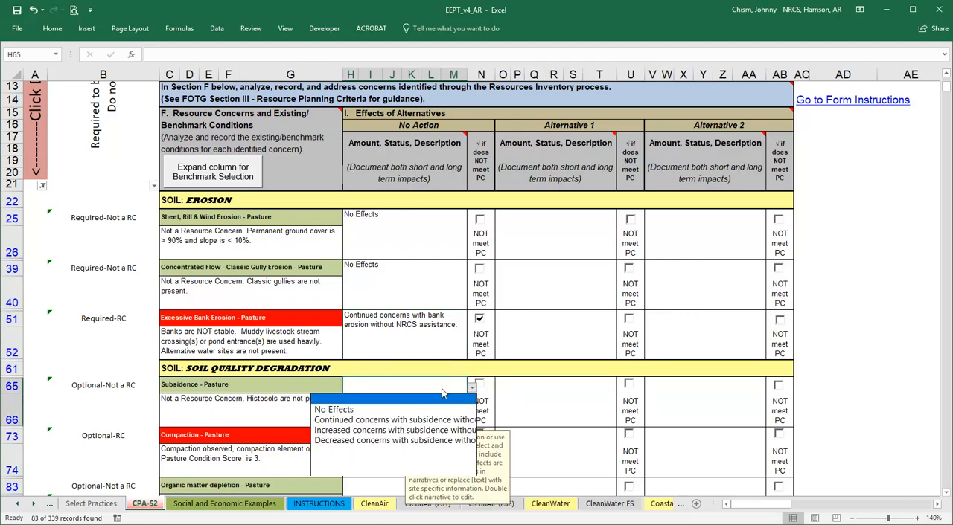
{"action": "left_click", "coordinate": [392, 409]}
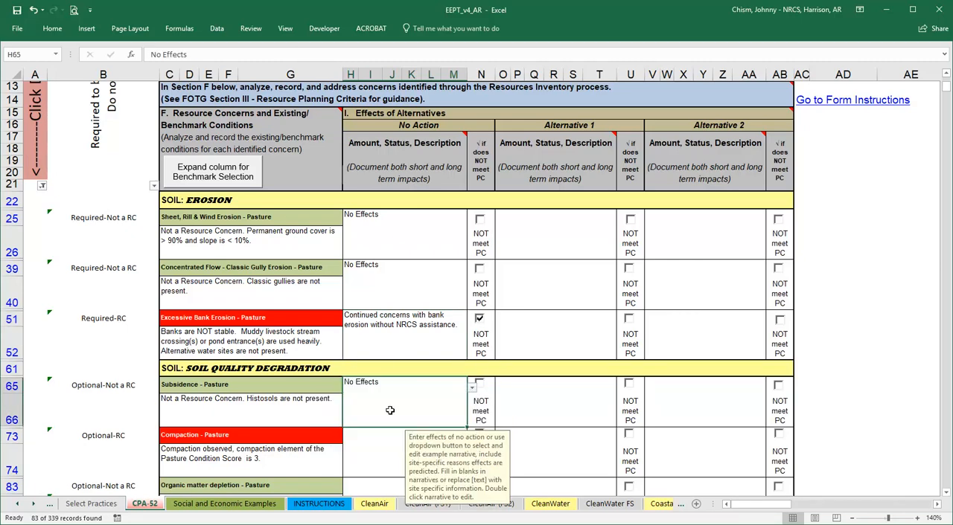
Set the No Action effect for compaction to "Continued concerns with compaction without NRCS assistance." and mark it as NOT meeting PC.
{"action": "left_click", "coordinate": [383, 456]}
{"action": "left_click", "coordinate": [472, 437]}
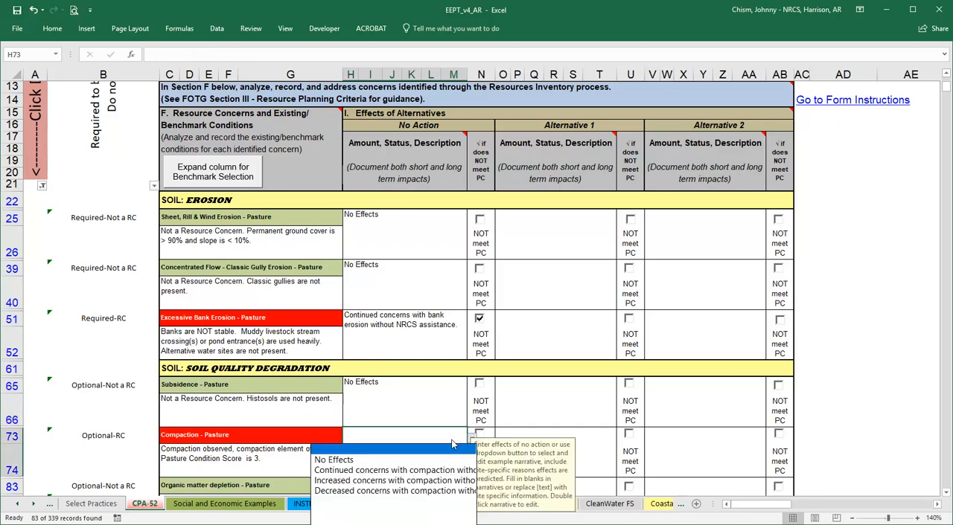
{"action": "left_click", "coordinate": [439, 470]}
{"action": "scroll", "coordinate": [477, 439], "scroll_direction": "down", "scroll_amount": 2}
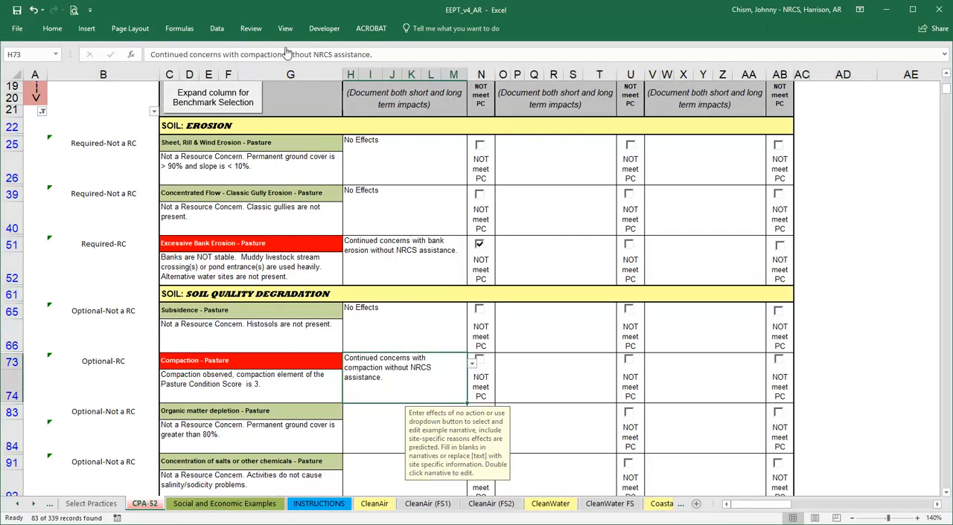
Set the No Action effects for organic matter depletion and for concentration of salts or other chemicals to "No Effects".
{"action": "left_click", "coordinate": [389, 434]}
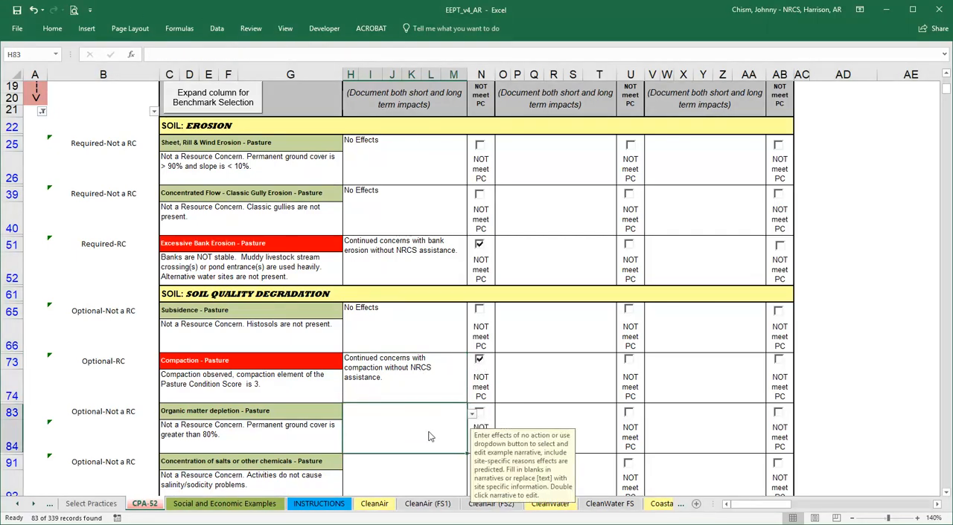
{"action": "left_click", "coordinate": [471, 414]}
{"action": "left_click", "coordinate": [410, 438]}
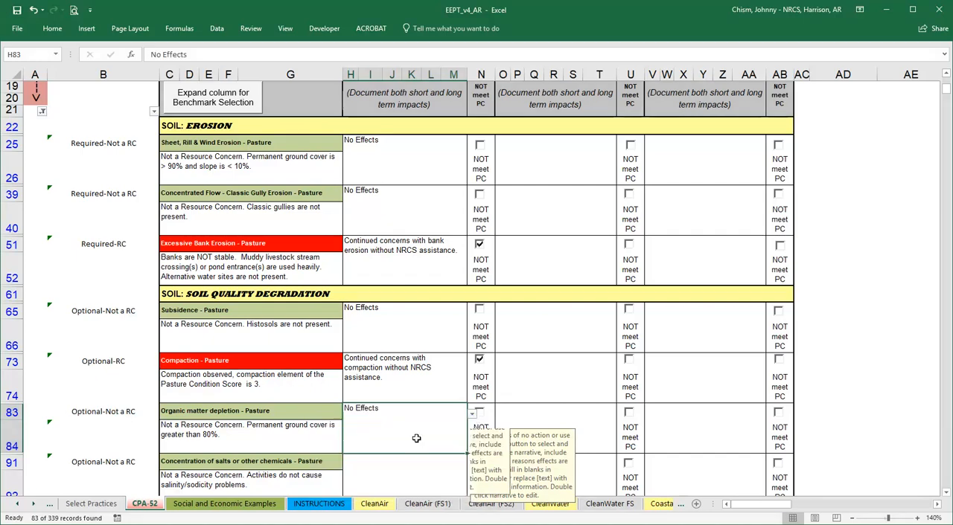
{"action": "scroll", "coordinate": [412, 444], "scroll_direction": "down", "scroll_amount": 1}
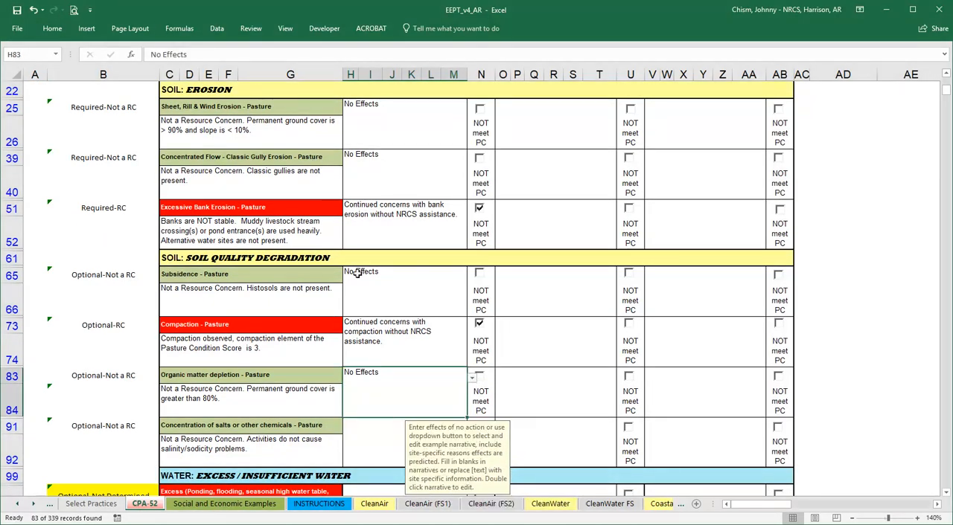
{"action": "left_click", "coordinate": [402, 444]}
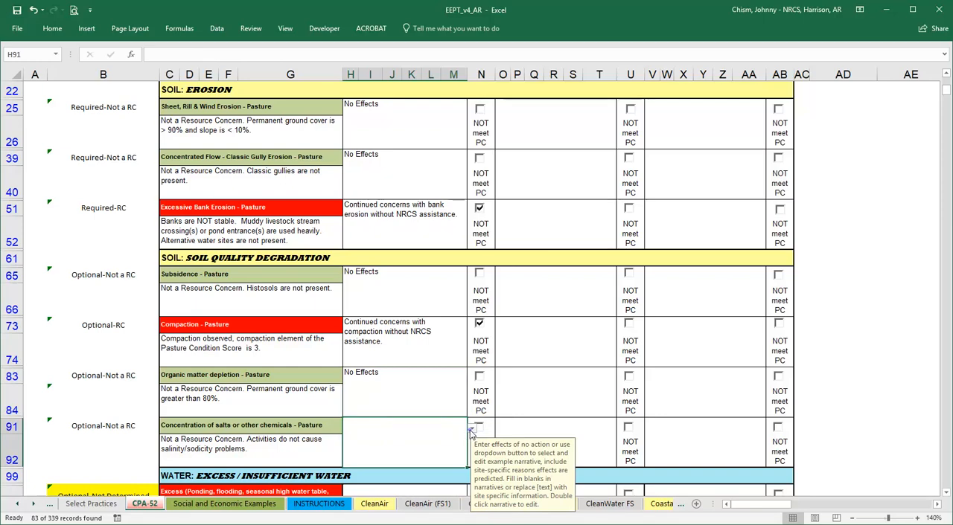
{"action": "left_click", "coordinate": [471, 429]}
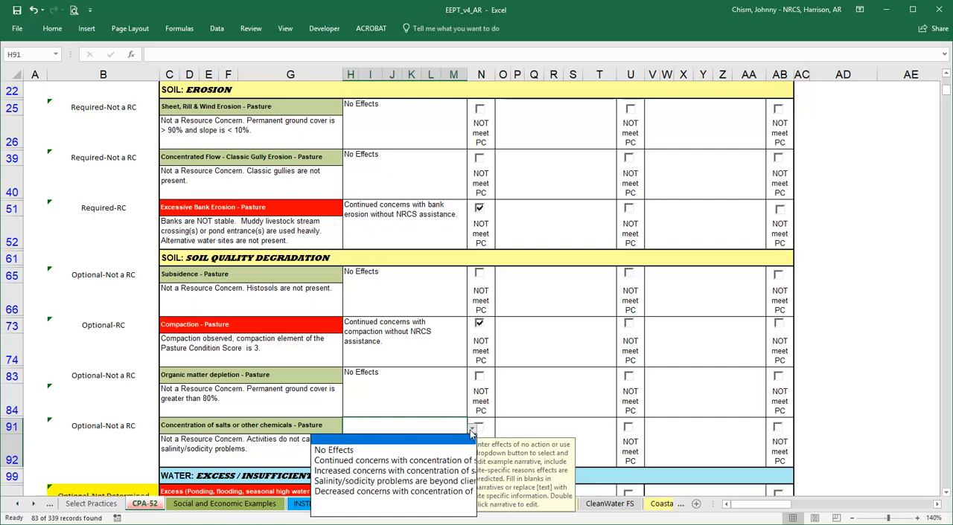
{"action": "left_click", "coordinate": [403, 450]}
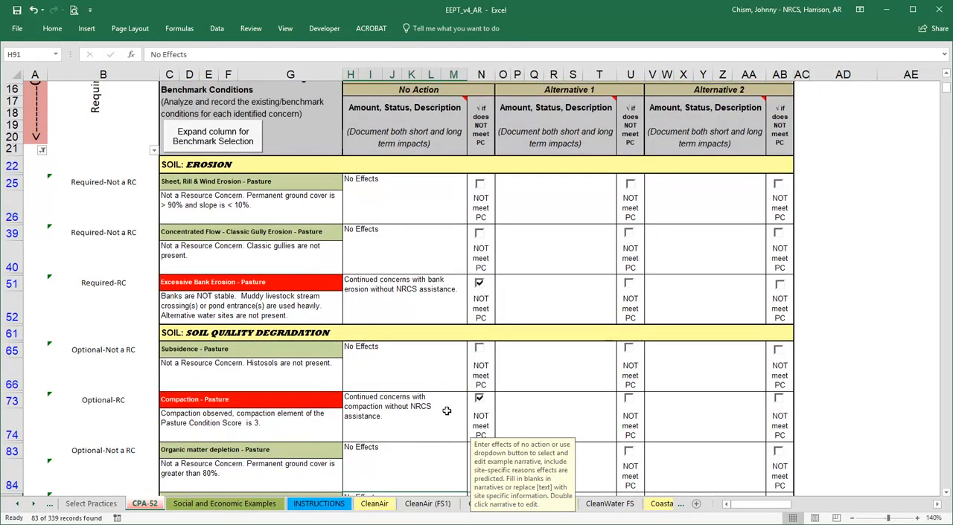
Filter the evaluation status column to show only Optional-RC, Required-Not a RC and Required-RC rows.
{"action": "scroll", "coordinate": [446, 410], "scroll_direction": "up", "scroll_amount": 4}
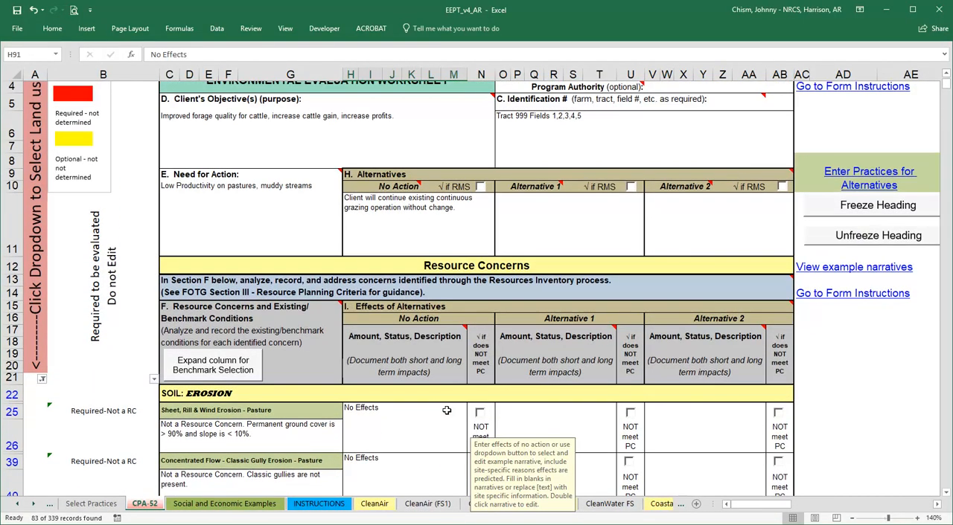
{"action": "scroll", "coordinate": [446, 411], "scroll_direction": "up", "scroll_amount": 1}
{"action": "left_click", "coordinate": [560, 257]}
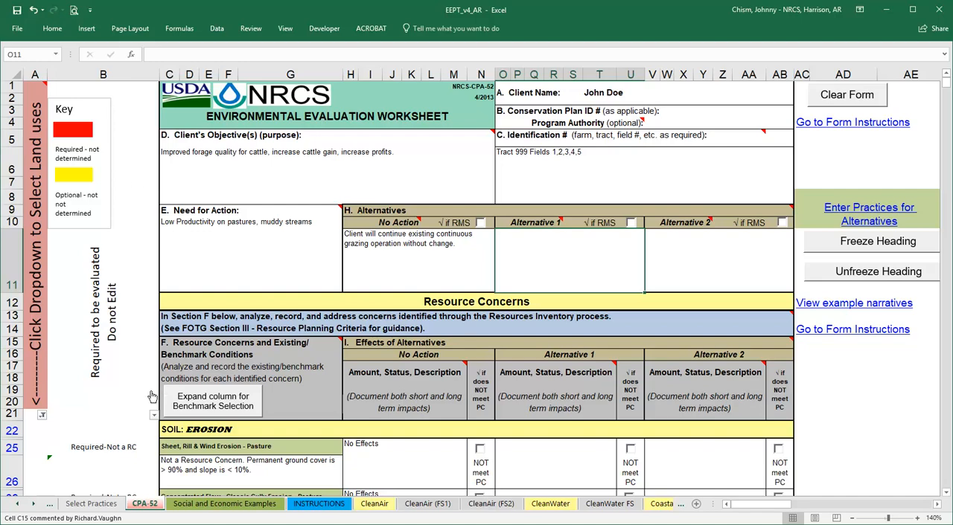
{"action": "left_click", "coordinate": [154, 415]}
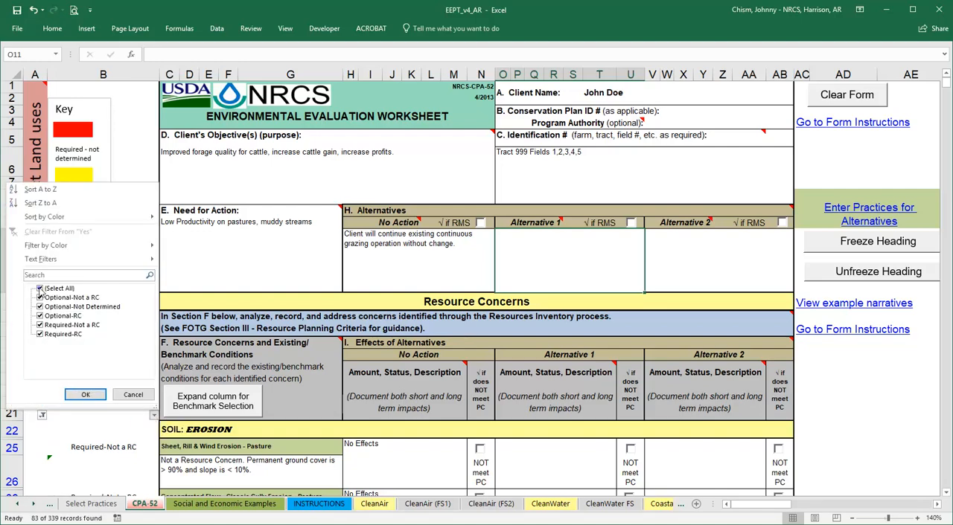
{"action": "left_click", "coordinate": [40, 288]}
{"action": "left_click", "coordinate": [40, 316]}
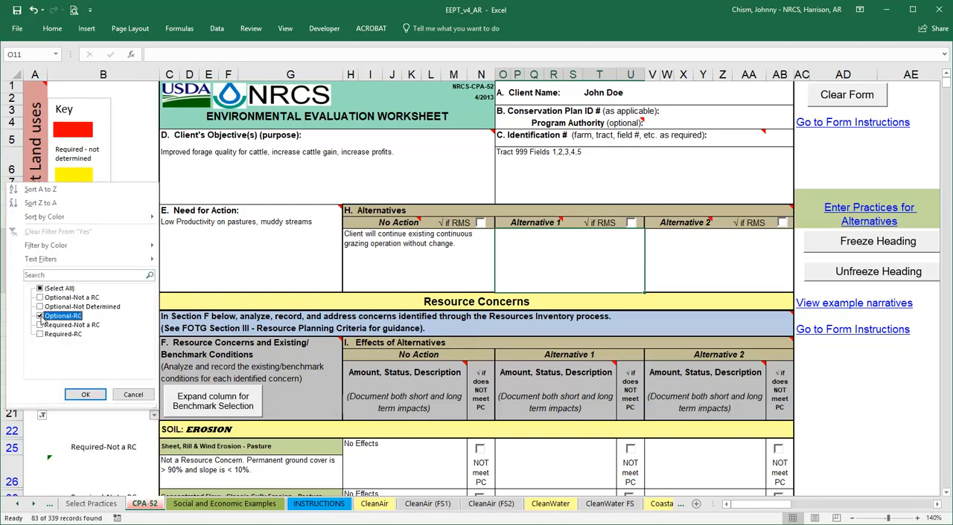
{"action": "left_click", "coordinate": [41, 326]}
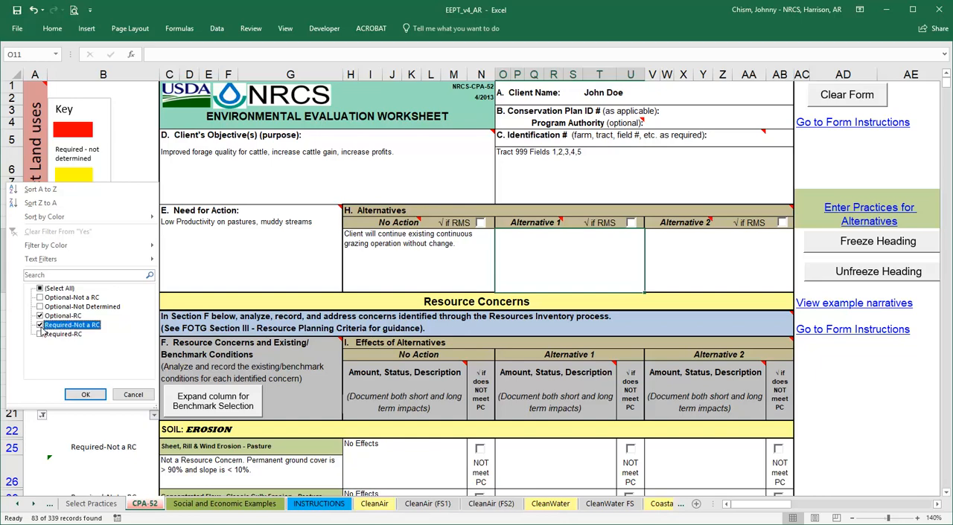
{"action": "left_click", "coordinate": [86, 394]}
{"action": "scroll", "coordinate": [900, 425], "scroll_direction": "down", "scroll_amount": 3}
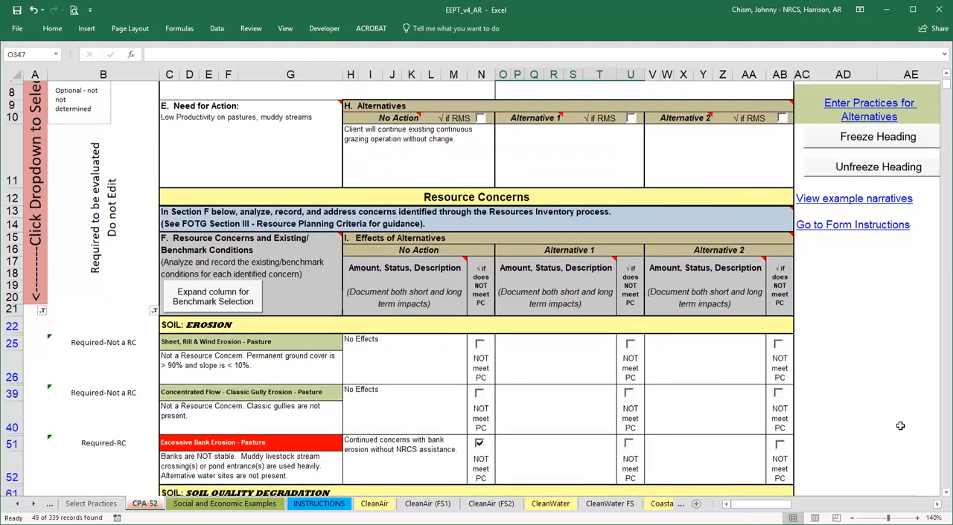
{"action": "scroll", "coordinate": [900, 426], "scroll_direction": "down", "scroll_amount": 3}
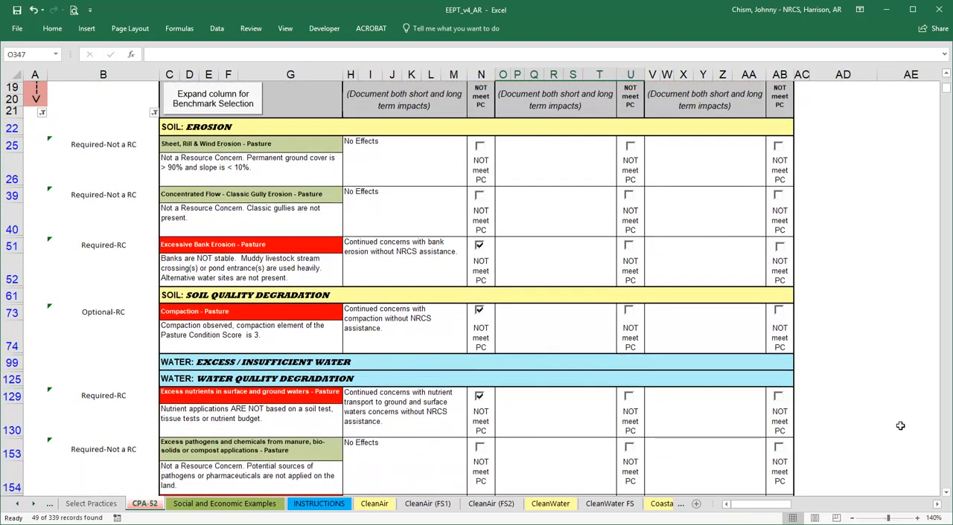
Select the empty Alternative 1 description and open the linked sheet for entering the alternatives' practices.
{"action": "scroll", "coordinate": [900, 426], "scroll_direction": "up", "scroll_amount": 4}
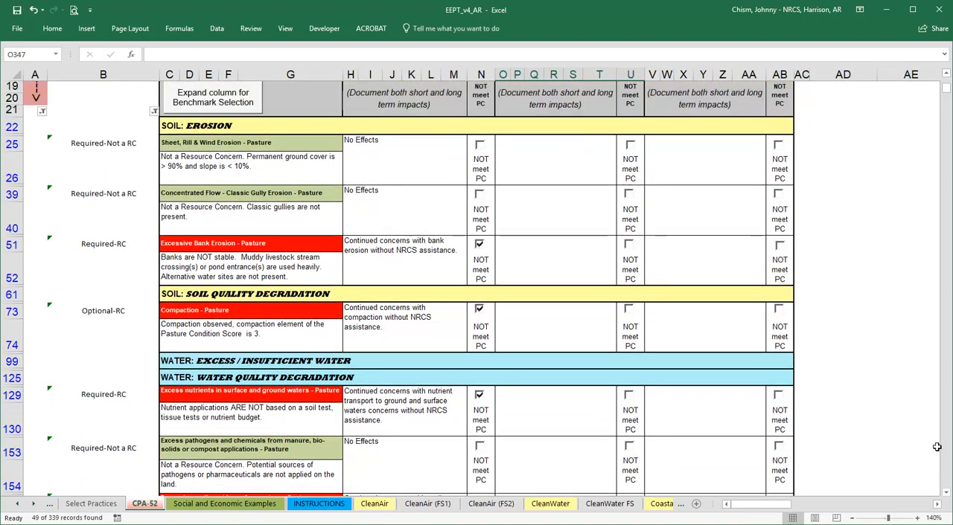
{"action": "scroll", "coordinate": [936, 446], "scroll_direction": "up", "scroll_amount": 3}
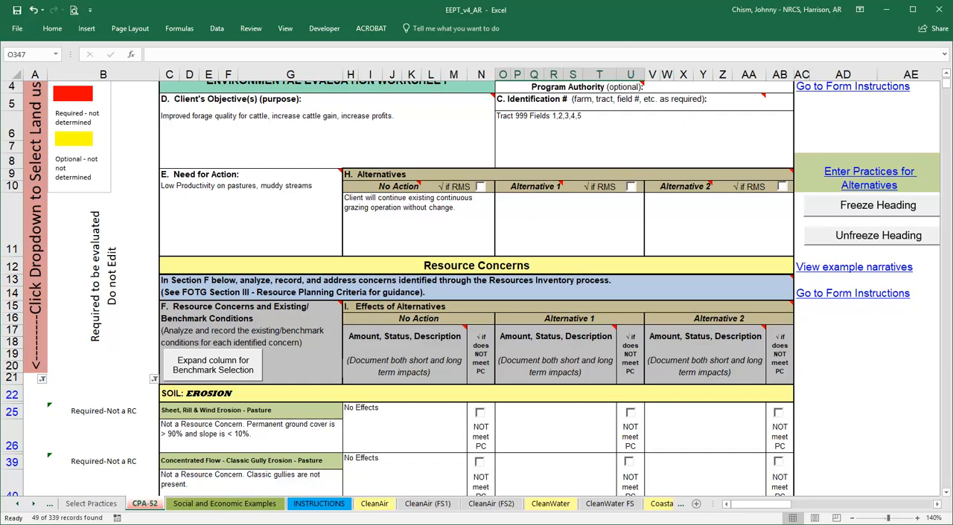
{"action": "left_click", "coordinate": [569, 225]}
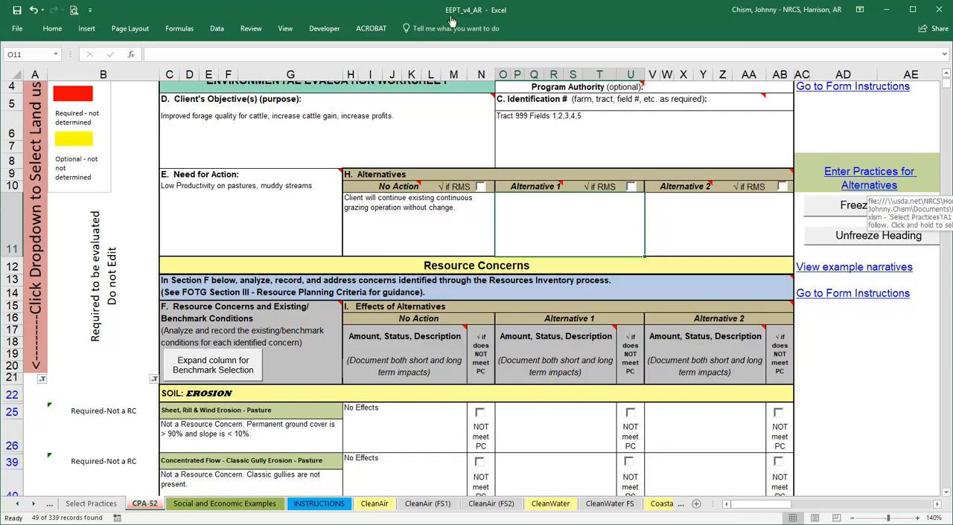
{"action": "left_click", "coordinate": [863, 174]}
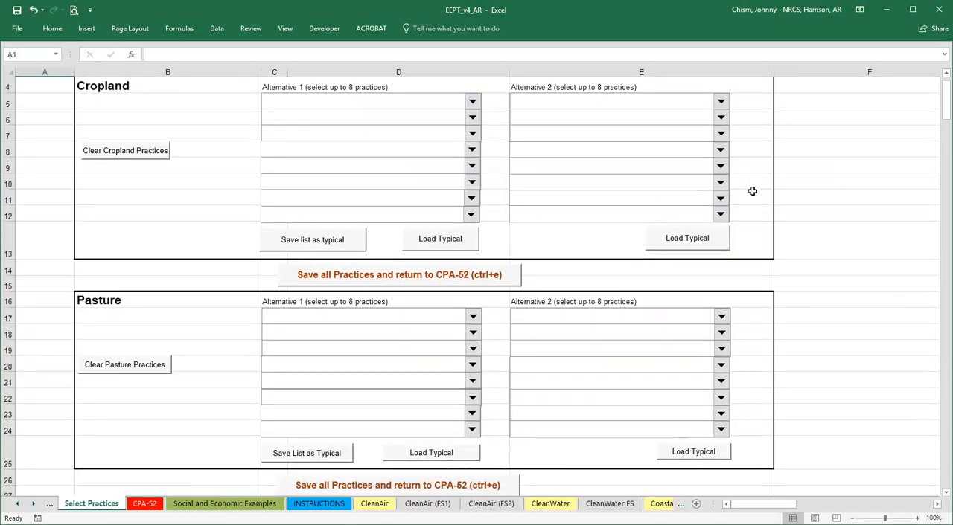
{"action": "scroll", "coordinate": [753, 189], "scroll_direction": "down", "scroll_amount": 1}
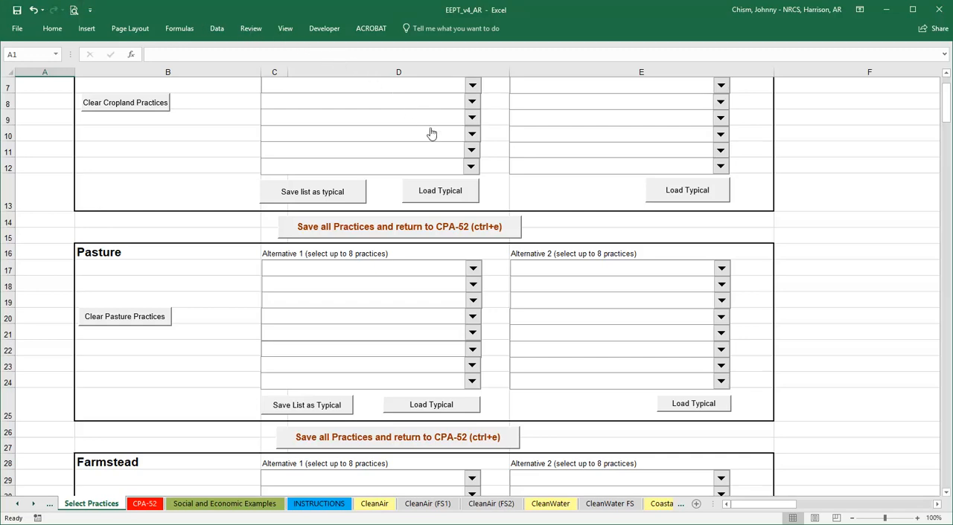
{"action": "left_click", "coordinate": [473, 269]}
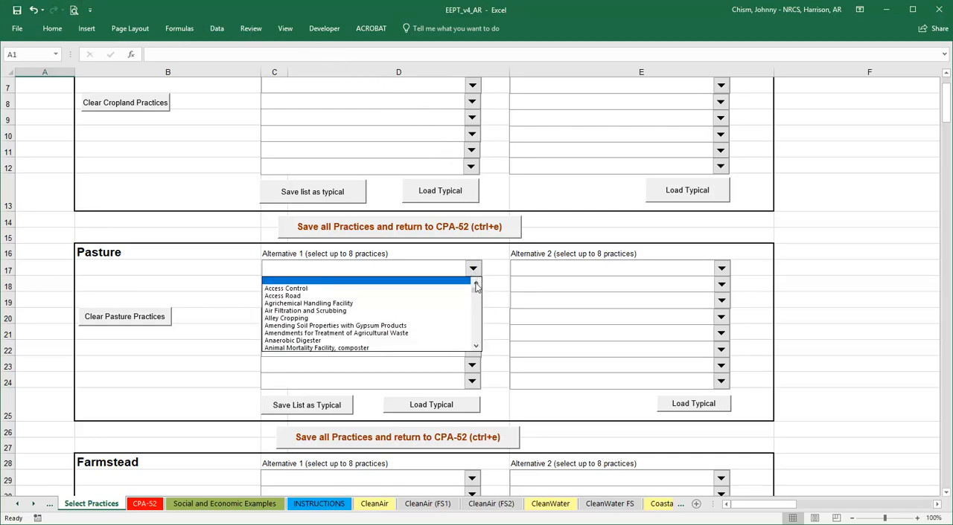
{"action": "left_click_drag", "start_coordinate": [477, 288], "coordinate": [481, 325]}
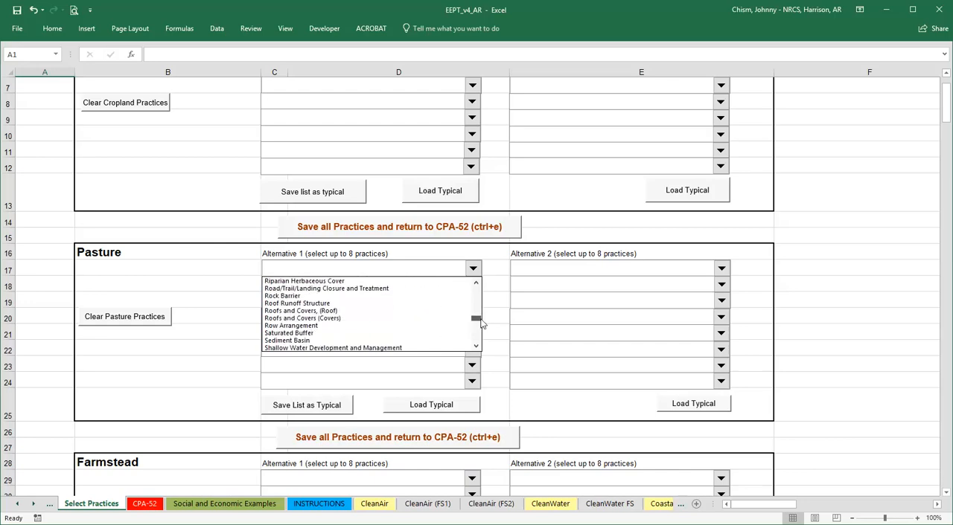
{"action": "left_click", "coordinate": [481, 321]}
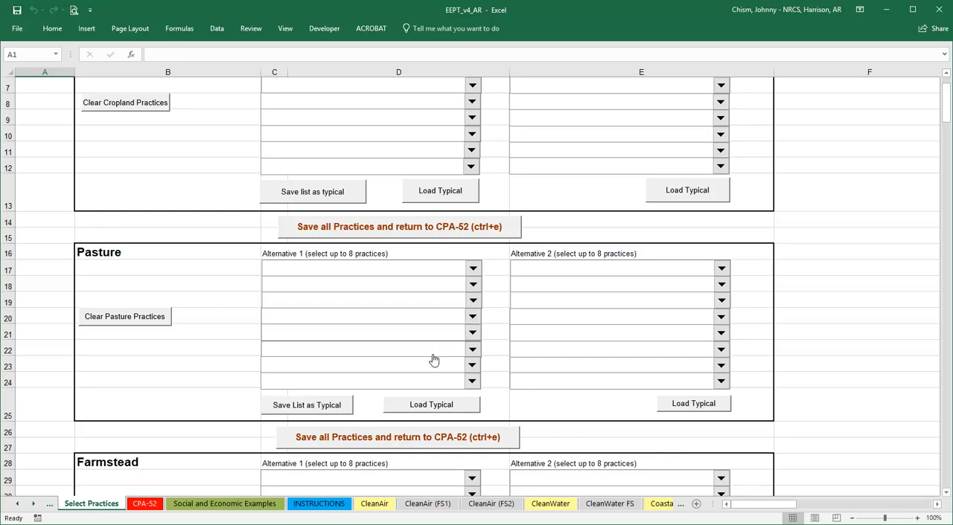
Load the typical Pasture practices for Alternative 1 and add Filter Strip as the sixth practice.
{"action": "left_click", "coordinate": [427, 408]}
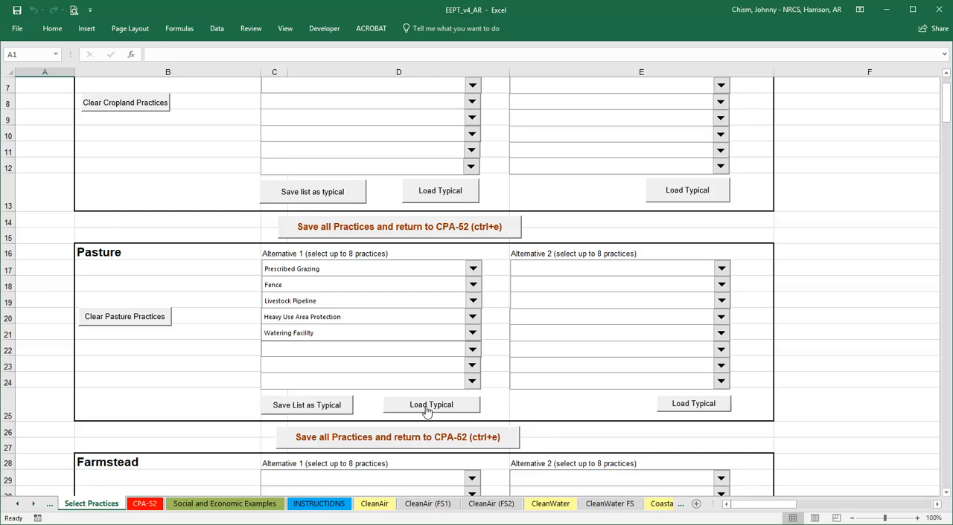
{"action": "left_click", "coordinate": [473, 350]}
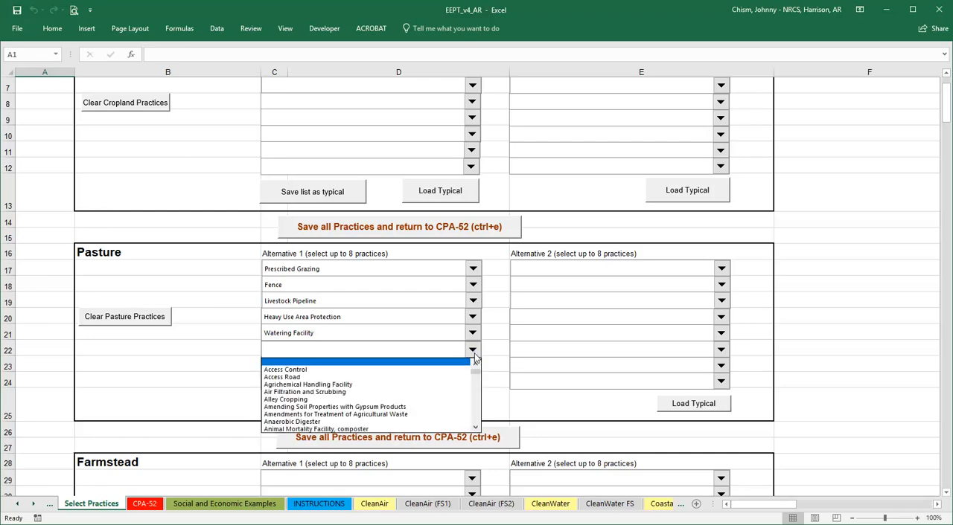
{"action": "left_click", "coordinate": [477, 385]}
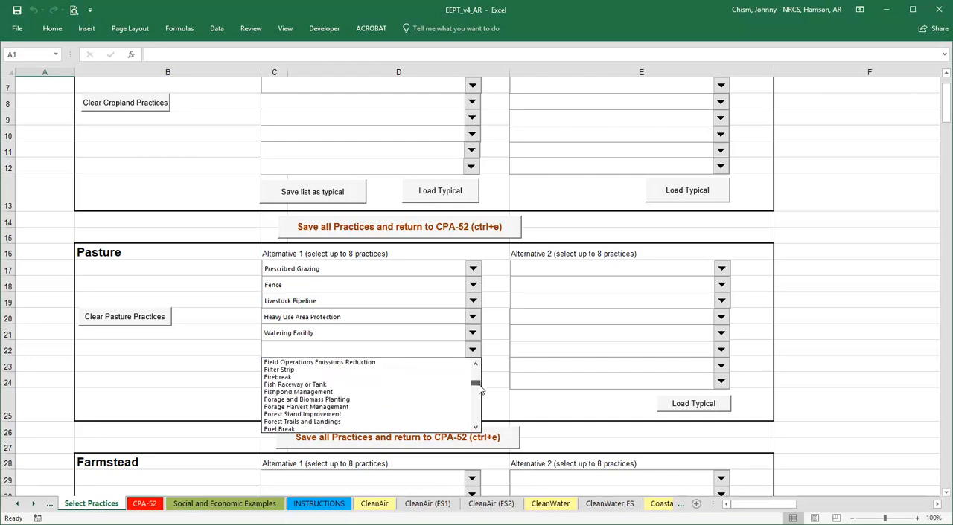
{"action": "left_click_drag", "start_coordinate": [480, 389], "coordinate": [480, 390]}
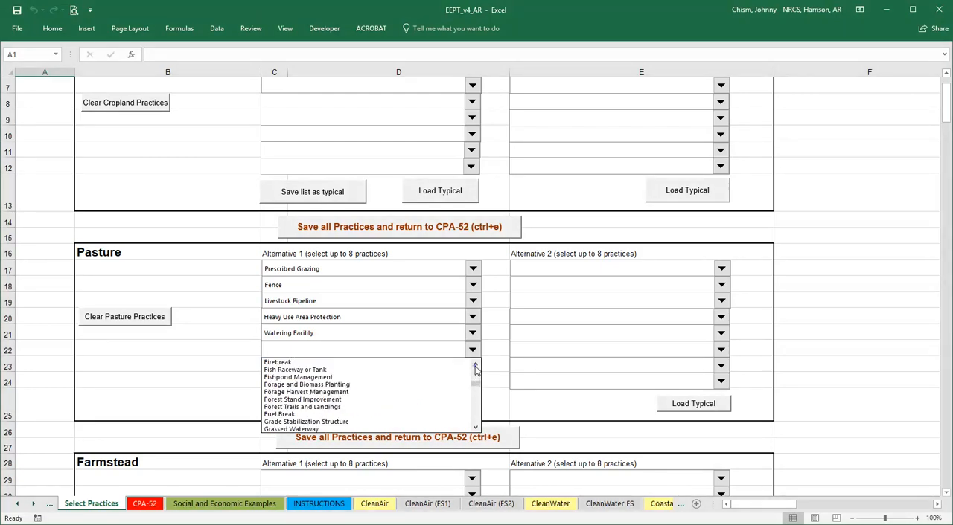
{"action": "left_click", "coordinate": [475, 366]}
{"action": "left_click", "coordinate": [475, 367]}
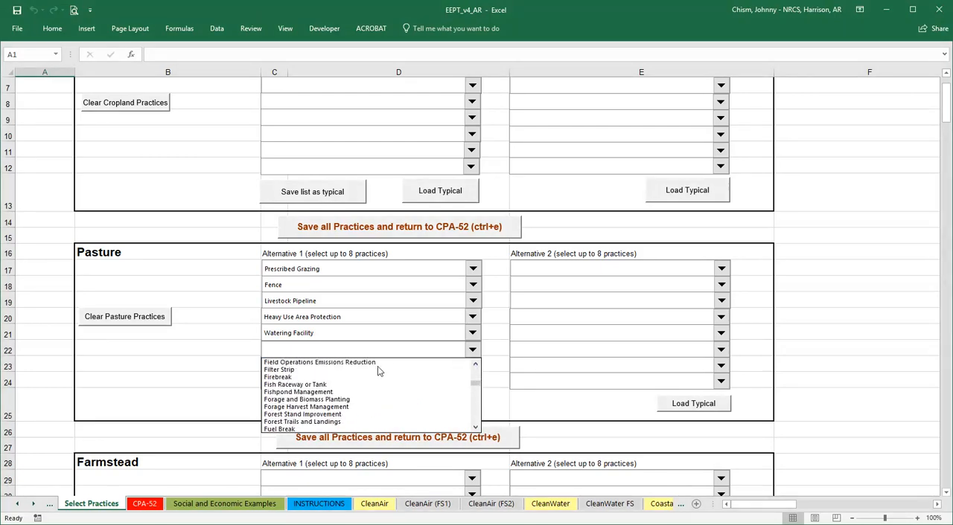
{"action": "left_click", "coordinate": [302, 373]}
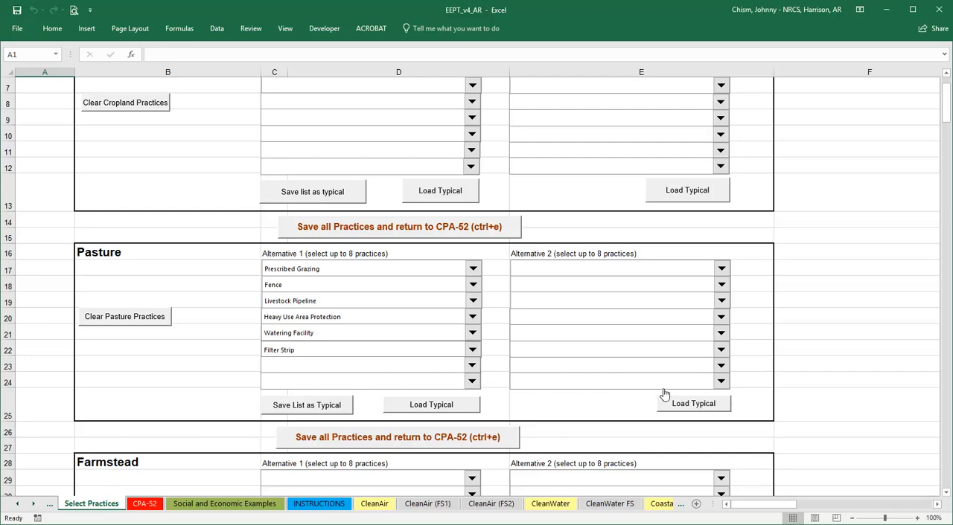
Load the typical Pasture practices for Alternative 2 plus Streambank and Shoreline Protection, and save all practices to the CPA-52.
{"action": "left_click", "coordinate": [693, 405]}
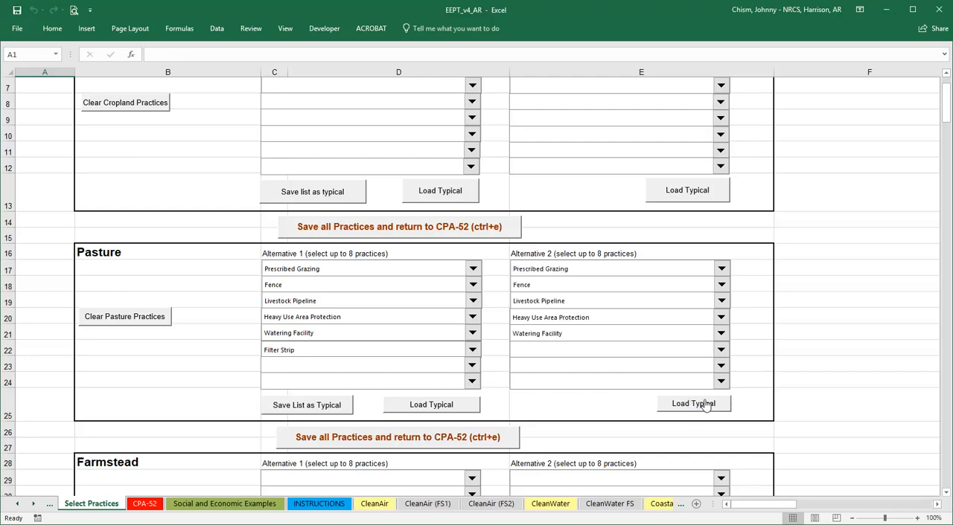
{"action": "left_click", "coordinate": [721, 349]}
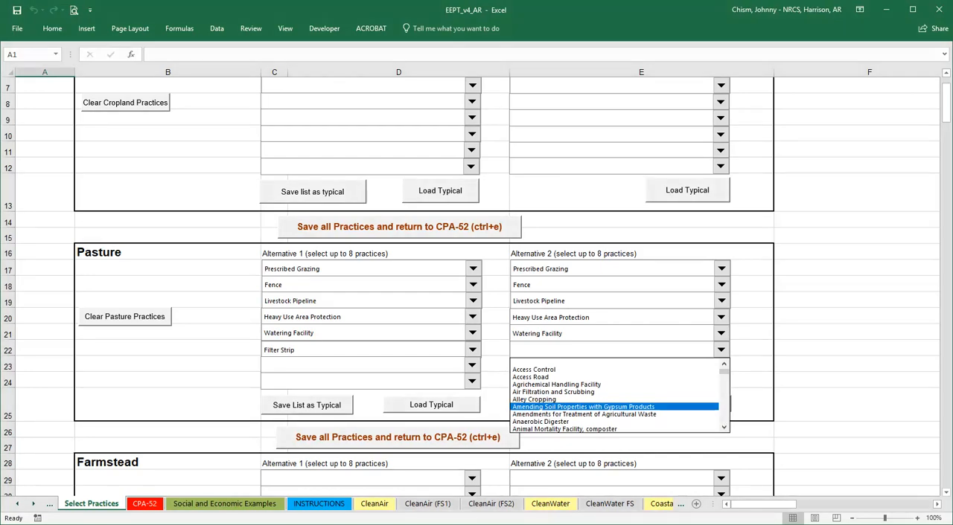
{"action": "scroll", "coordinate": [613, 395], "scroll_direction": "down", "scroll_amount": 15}
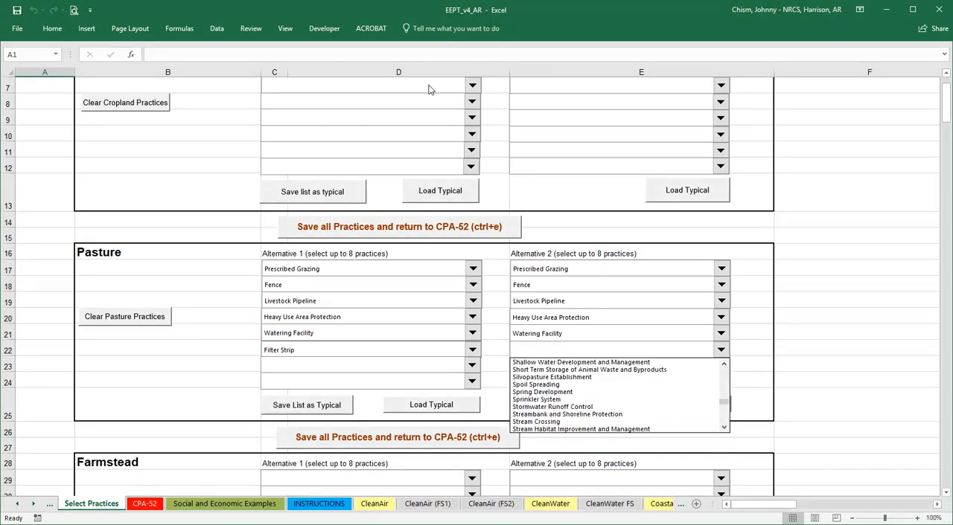
{"action": "left_click", "coordinate": [610, 413]}
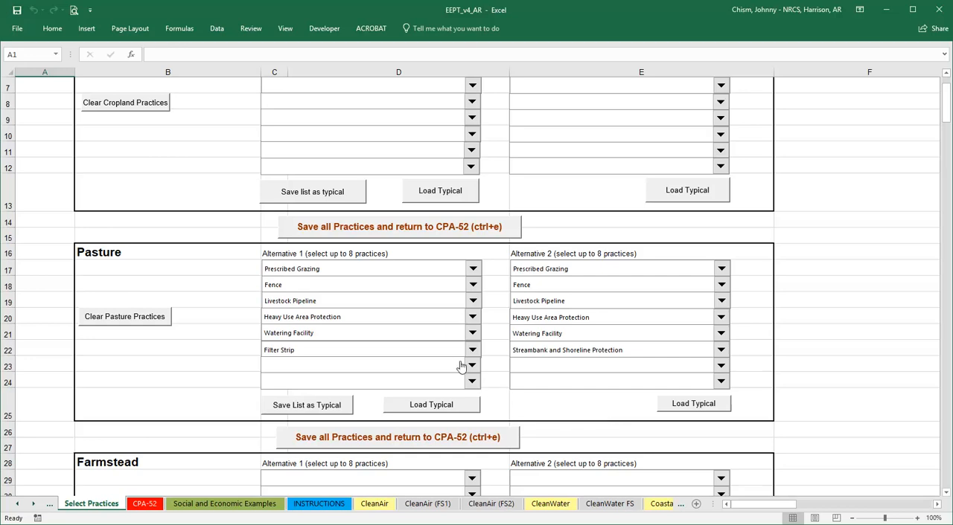
{"action": "left_click", "coordinate": [418, 232]}
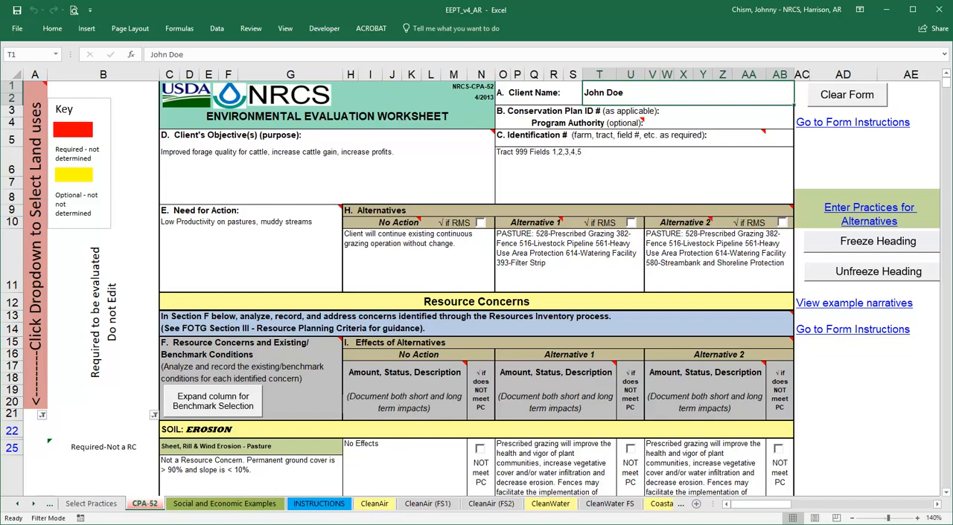
Mark Alternative 1 as NOT meeting PC for the Excessive Bank Erosion - Pasture concern.
{"action": "scroll", "coordinate": [905, 377], "scroll_direction": "down", "scroll_amount": 3}
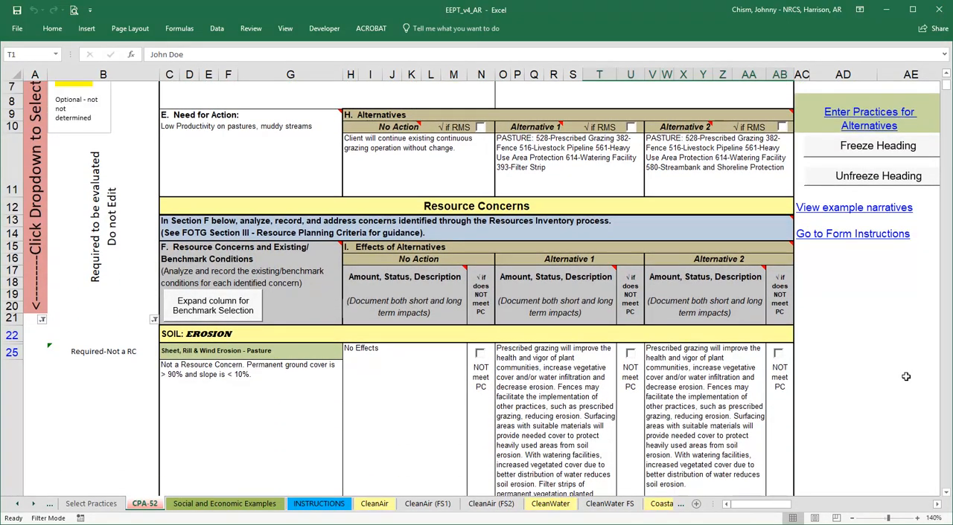
{"action": "scroll", "coordinate": [906, 377], "scroll_direction": "down", "scroll_amount": 2}
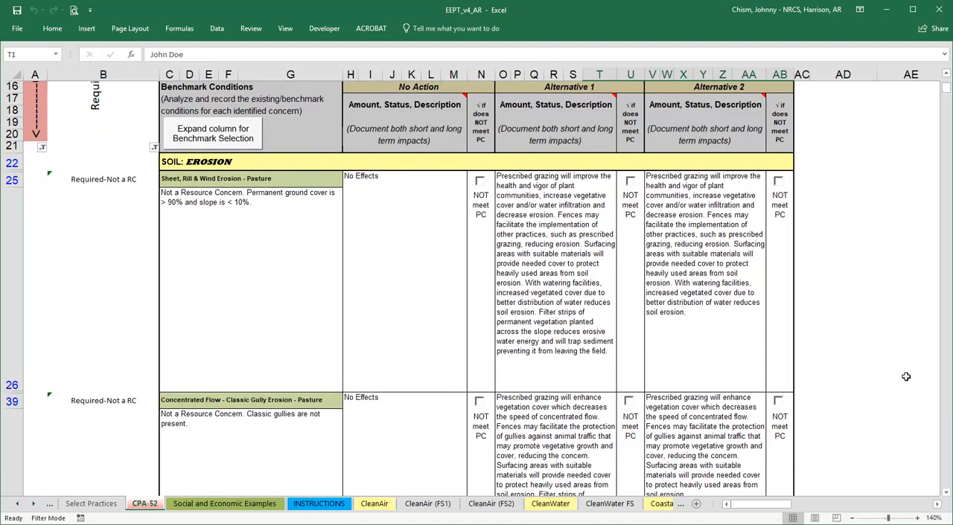
{"action": "scroll", "coordinate": [905, 376], "scroll_direction": "down", "scroll_amount": 1}
{"action": "scroll", "coordinate": [905, 377], "scroll_direction": "down", "scroll_amount": 2}
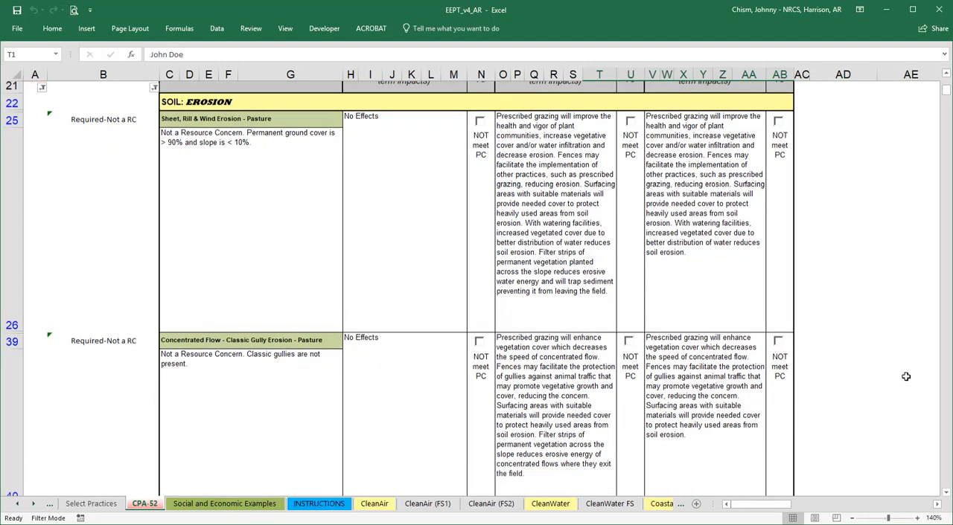
{"action": "scroll", "coordinate": [905, 377], "scroll_direction": "down", "scroll_amount": 3}
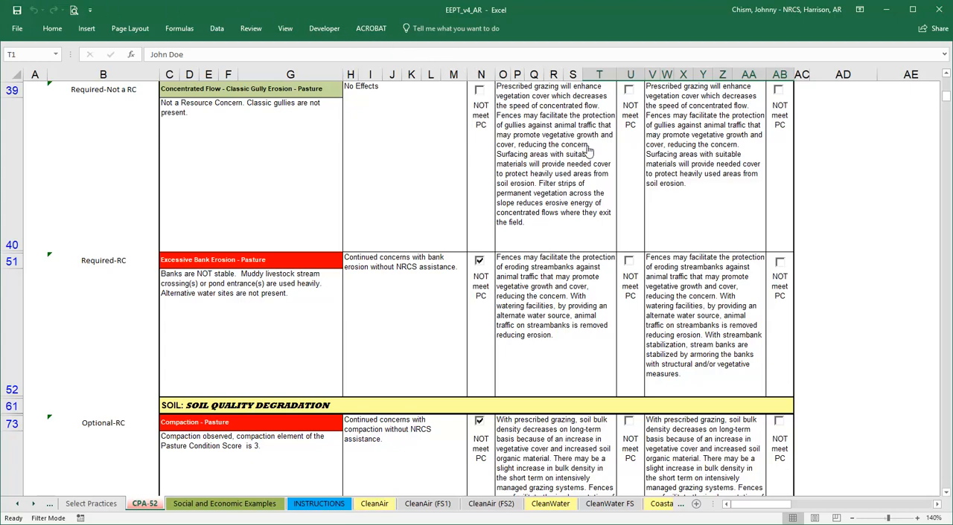
{"action": "left_click", "coordinate": [628, 261]}
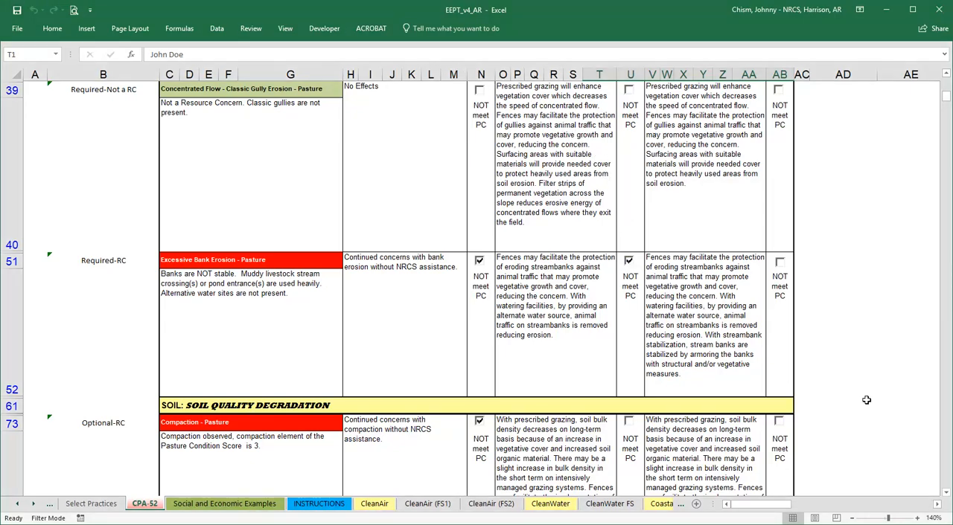
Review the Alternative 1 and Alternative 2 effects for the resource concerns from compaction through inadequate livestock water.
{"action": "scroll", "coordinate": [867, 401], "scroll_direction": "down", "scroll_amount": 1}
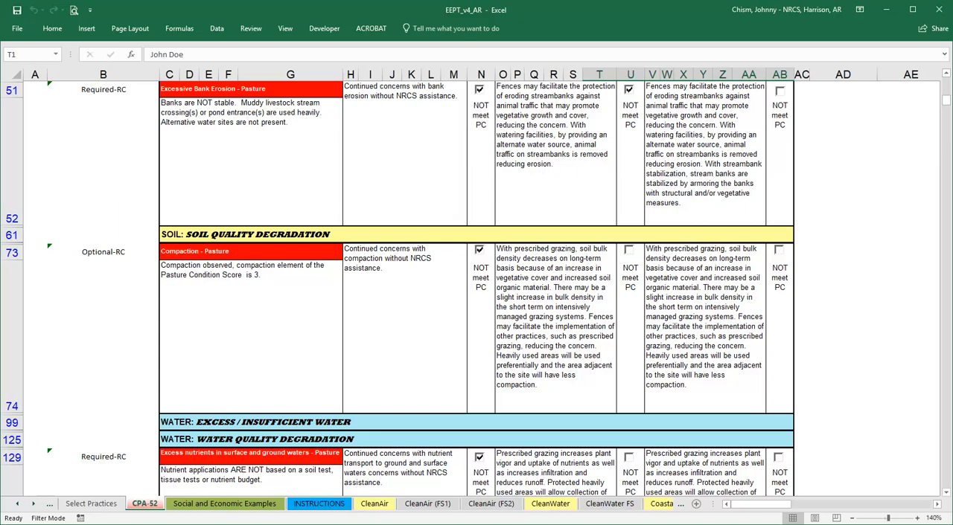
{"action": "left_click", "coordinate": [598, 387]}
{"action": "scroll", "coordinate": [598, 387], "scroll_direction": "down", "scroll_amount": 1}
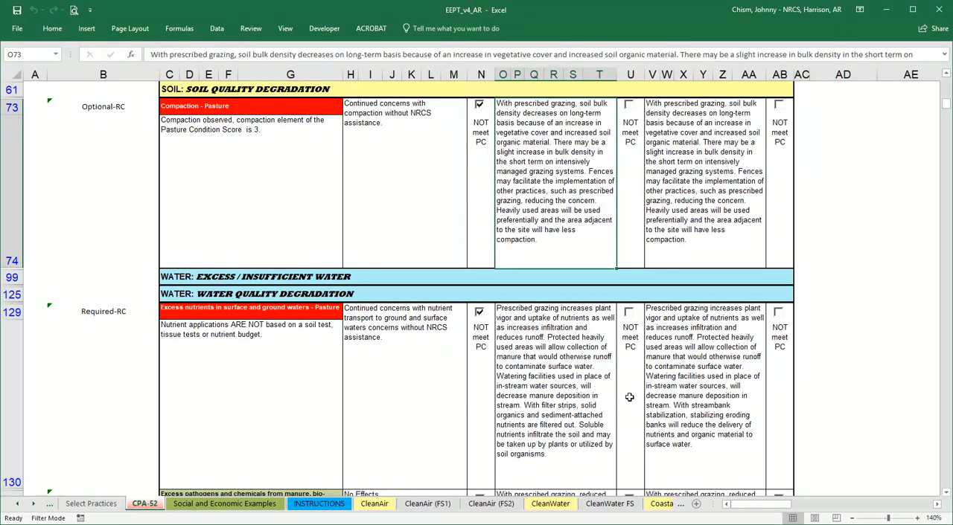
{"action": "scroll", "coordinate": [629, 398], "scroll_direction": "down", "scroll_amount": 3}
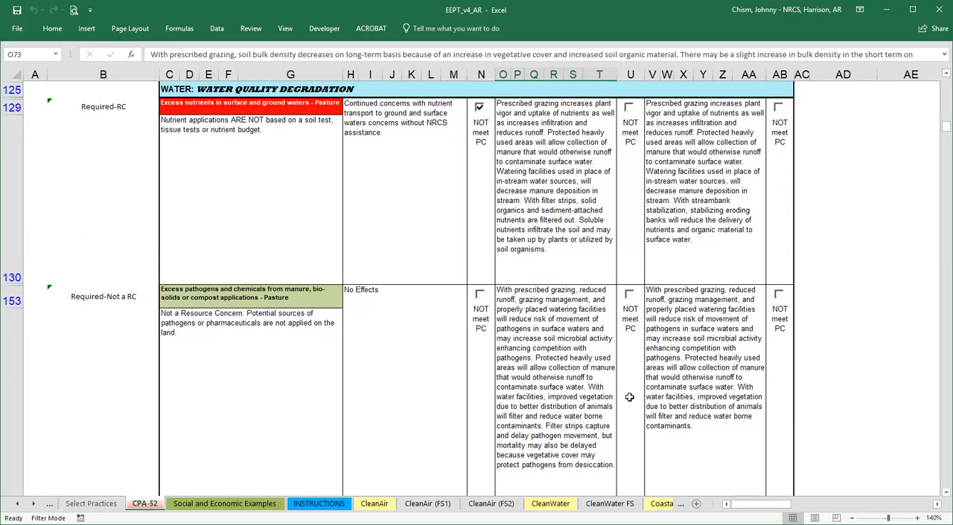
{"action": "scroll", "coordinate": [628, 398], "scroll_direction": "down", "scroll_amount": 1}
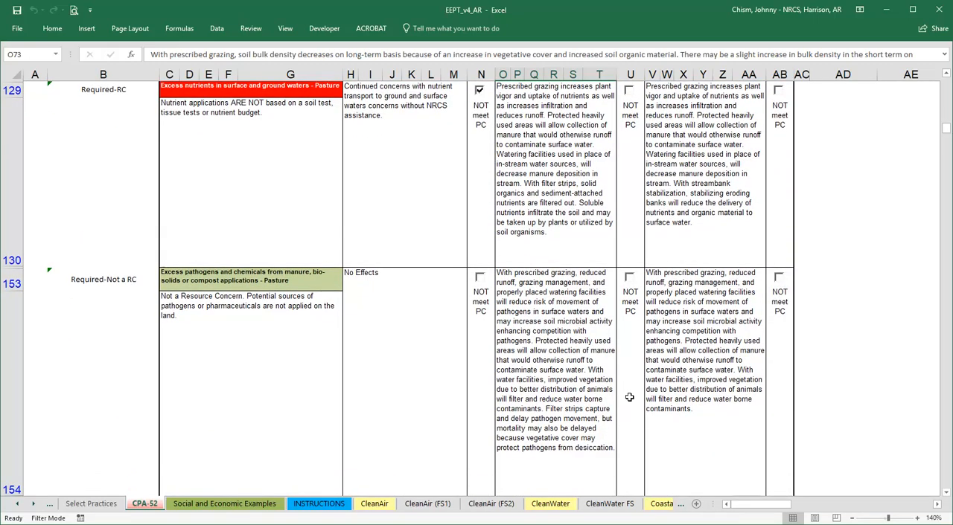
{"action": "scroll", "coordinate": [628, 397], "scroll_direction": "down", "scroll_amount": 1}
{"action": "scroll", "coordinate": [629, 397], "scroll_direction": "down", "scroll_amount": 1}
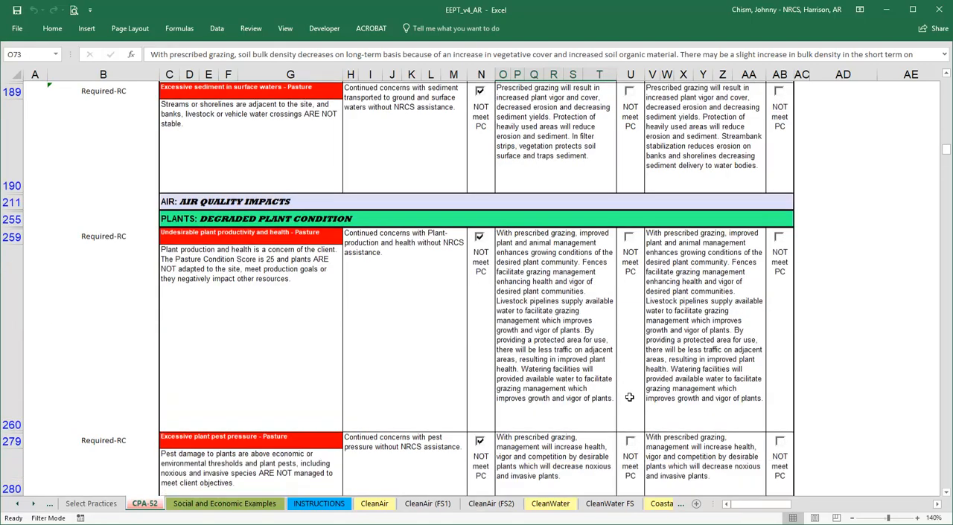
{"action": "scroll", "coordinate": [629, 397], "scroll_direction": "down", "scroll_amount": 1}
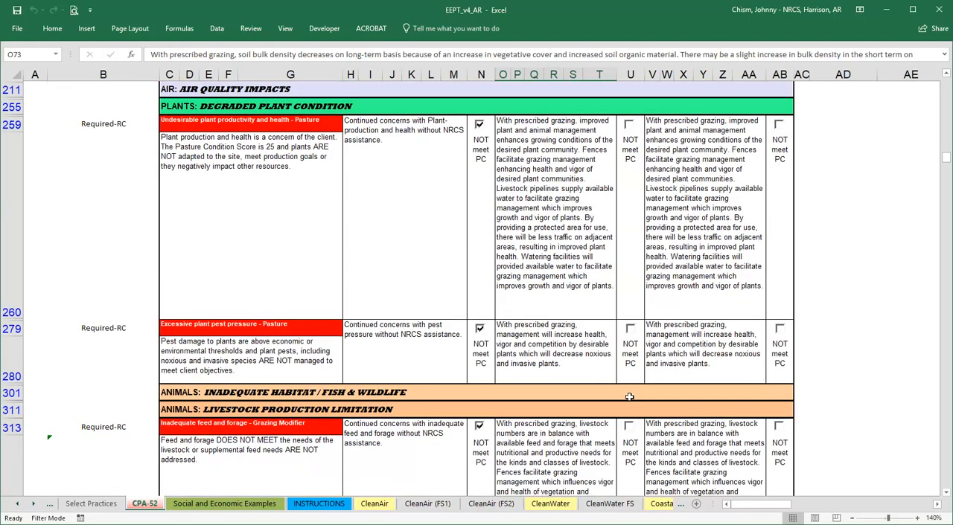
{"action": "scroll", "coordinate": [629, 398], "scroll_direction": "down", "scroll_amount": 1}
{"action": "scroll", "coordinate": [630, 402], "scroll_direction": "down", "scroll_amount": 1}
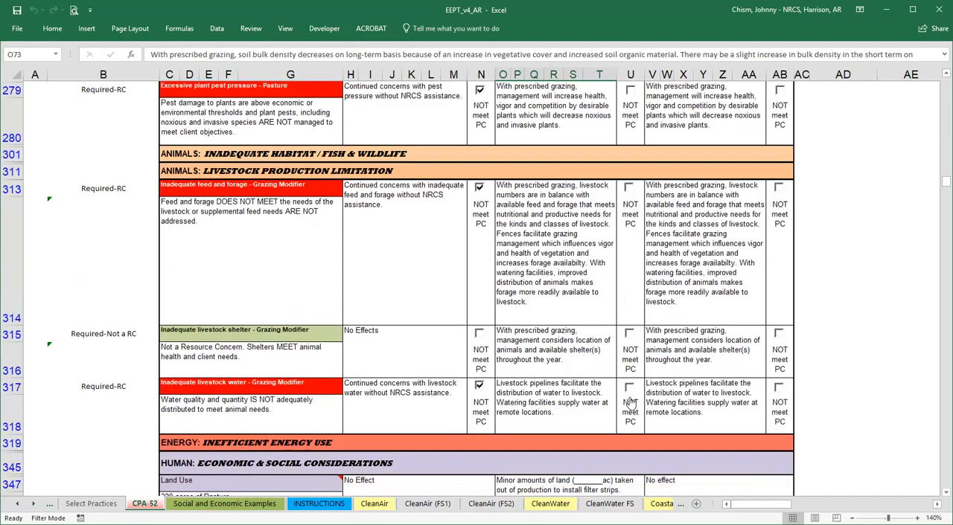
{"action": "scroll", "coordinate": [629, 401], "scroll_direction": "down", "scroll_amount": 1}
{"action": "scroll", "coordinate": [629, 402], "scroll_direction": "down", "scroll_amount": 1}
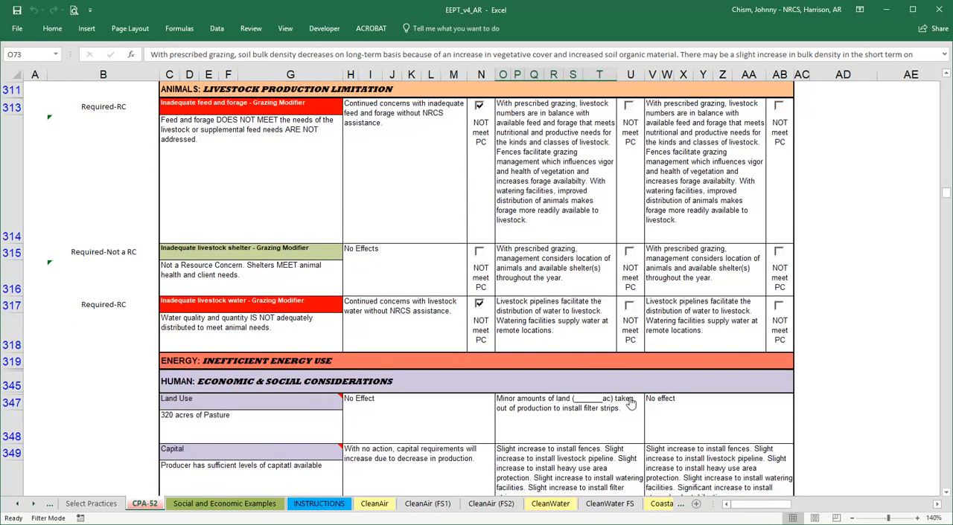
Fill in the blank acreage in Alternative 1's Land Use effect with 3 ac taken out of production for filter strips.
{"action": "scroll", "coordinate": [630, 402], "scroll_direction": "down", "scroll_amount": 1}
{"action": "scroll", "coordinate": [629, 403], "scroll_direction": "down", "scroll_amount": 1}
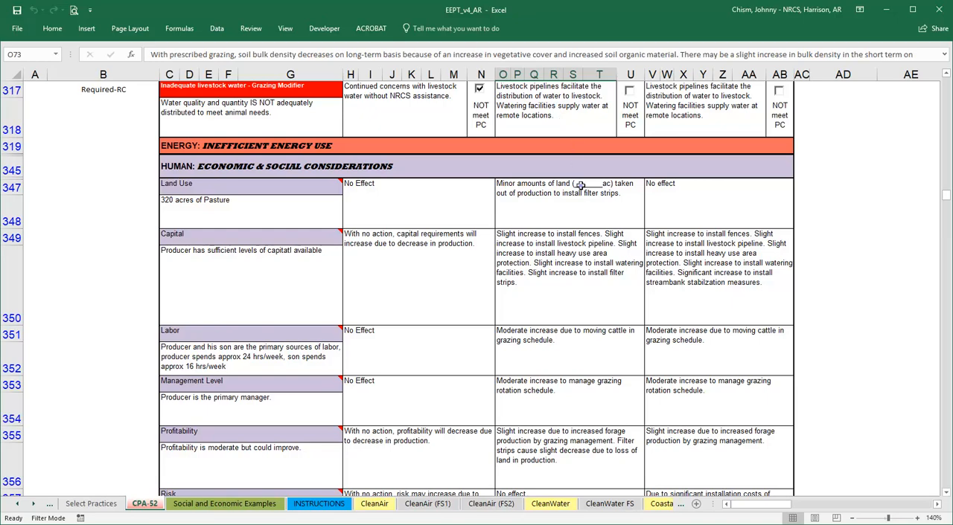
{"action": "left_click", "coordinate": [580, 185]}
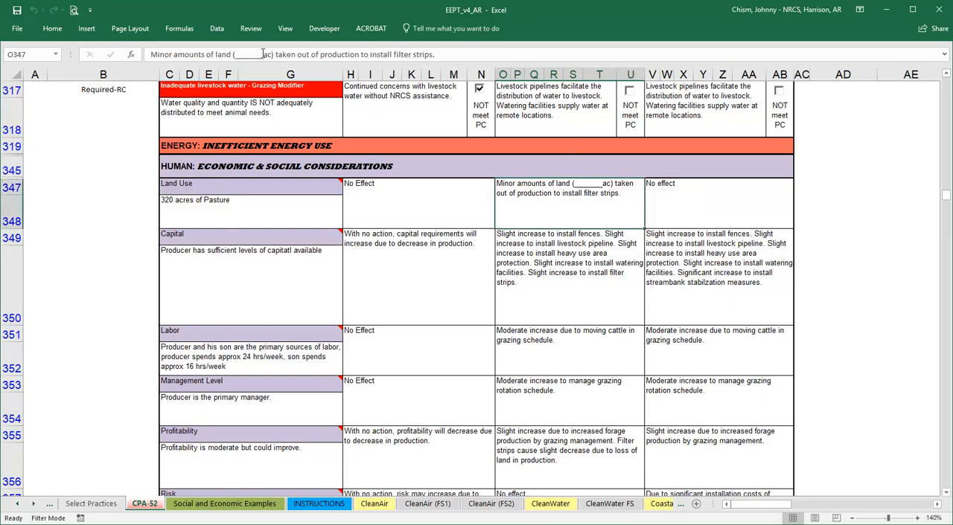
{"action": "left_click_drag", "start_coordinate": [264, 55], "coordinate": [236, 54]}
{"action": "type", "text": "3"}
{"action": "left_click", "coordinate": [542, 240]}
Autofit the Special Environmental Concerns rows and expand the columns for effects selection.
{"action": "scroll", "coordinate": [541, 240], "scroll_direction": "down", "scroll_amount": 1}
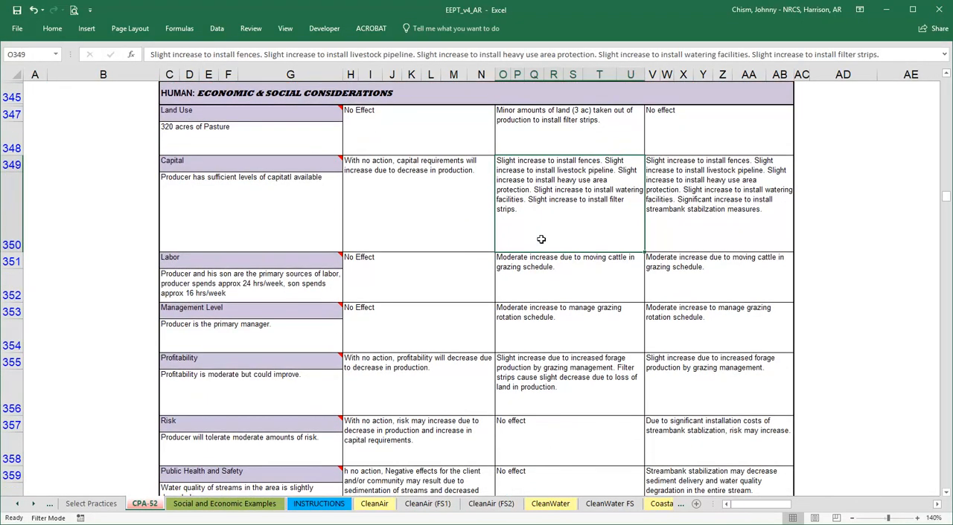
{"action": "scroll", "coordinate": [542, 240], "scroll_direction": "down", "scroll_amount": 1}
{"action": "scroll", "coordinate": [541, 239], "scroll_direction": "down", "scroll_amount": 1}
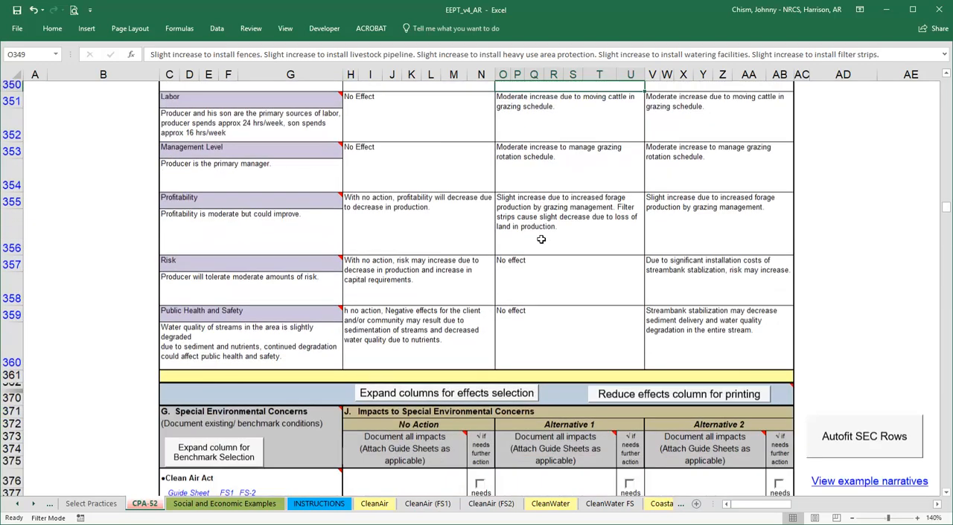
{"action": "left_click", "coordinate": [541, 239]}
{"action": "scroll", "coordinate": [541, 239], "scroll_direction": "down", "scroll_amount": 2}
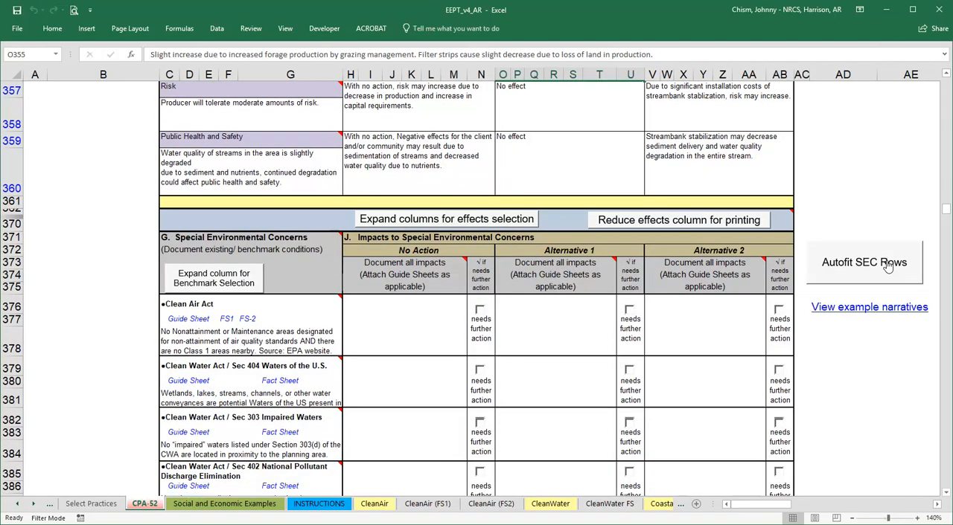
{"action": "left_click", "coordinate": [889, 267]}
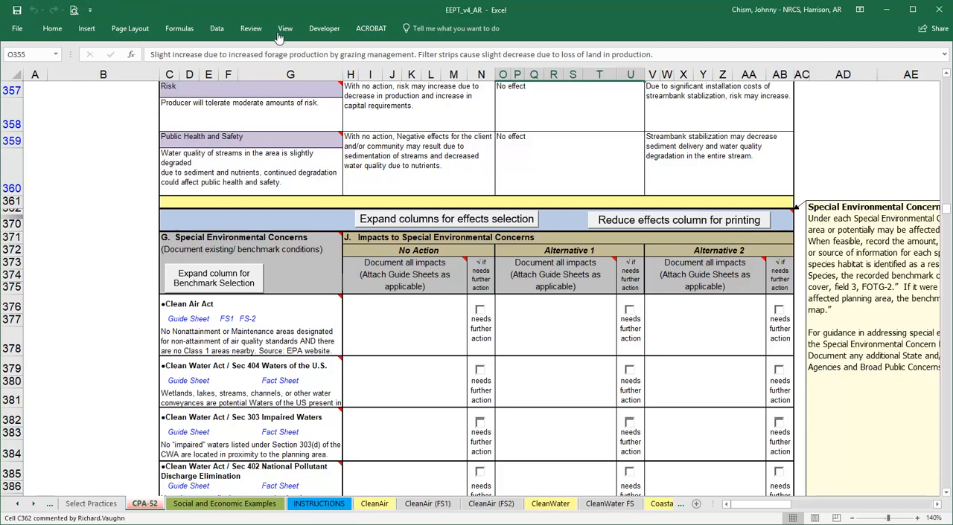
{"action": "left_click", "coordinate": [446, 220]}
{"action": "left_click", "coordinate": [936, 505]}
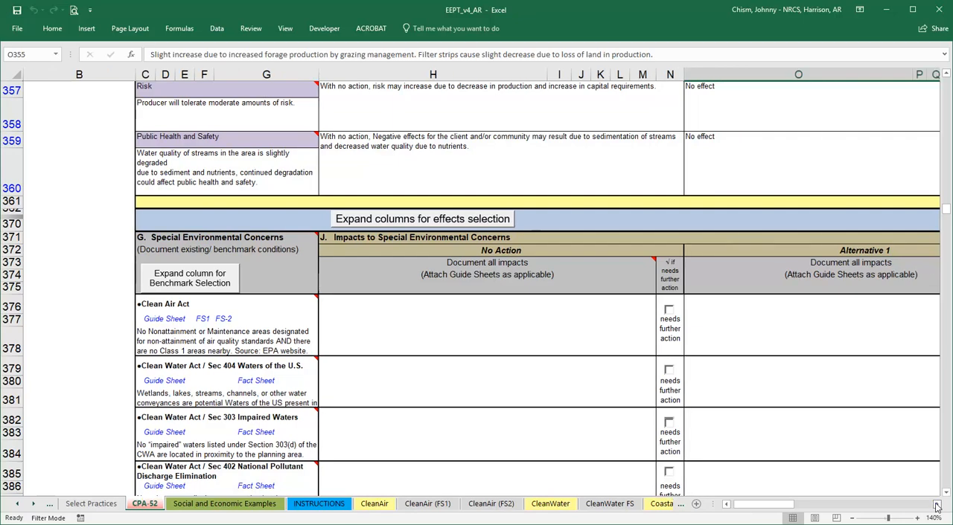
Reduce the effects columns for printing and set the Clean Air Act impact to "No effect, Not applicable" for No Action and both alternatives.
{"action": "left_click", "coordinate": [936, 504]}
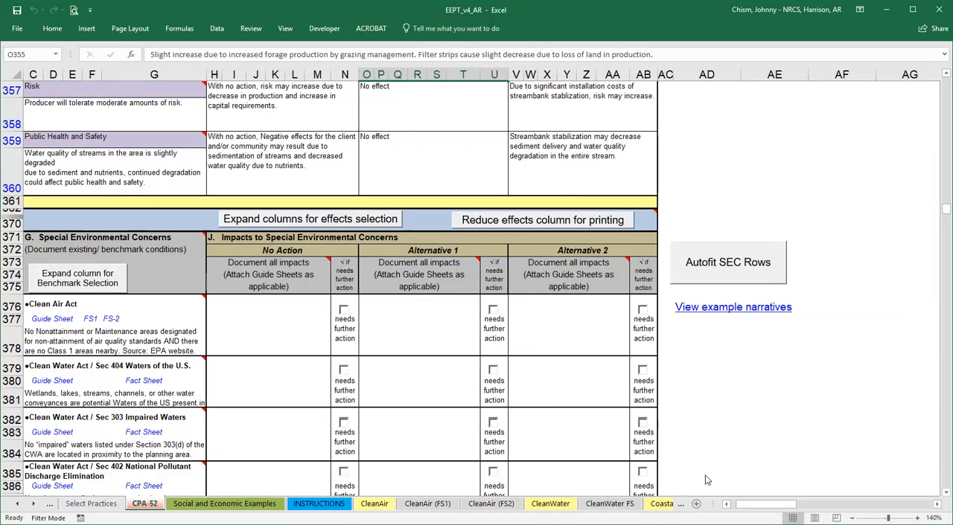
{"action": "left_click_drag", "start_coordinate": [749, 506], "coordinate": [738, 508]}
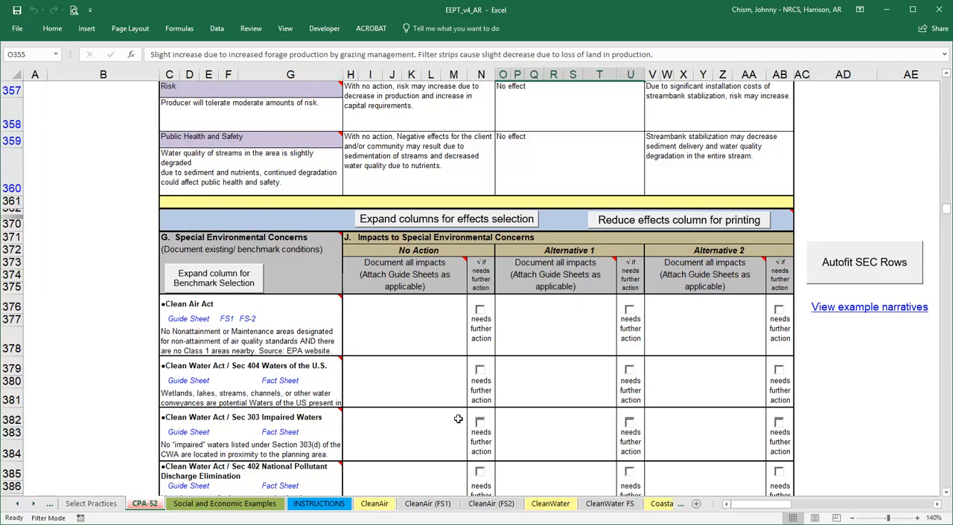
{"action": "left_click", "coordinate": [430, 328]}
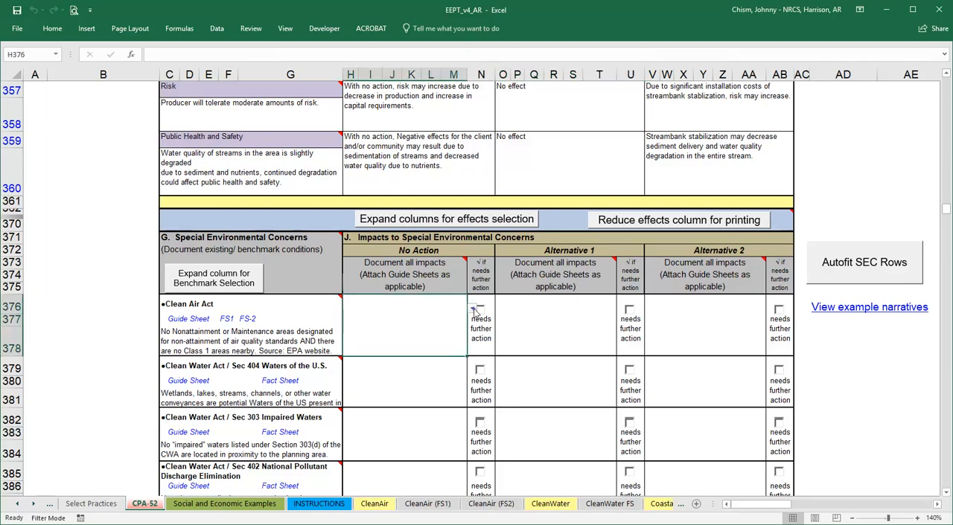
{"action": "key", "text": "alt+Down"}
{"action": "left_click", "coordinate": [418, 321]}
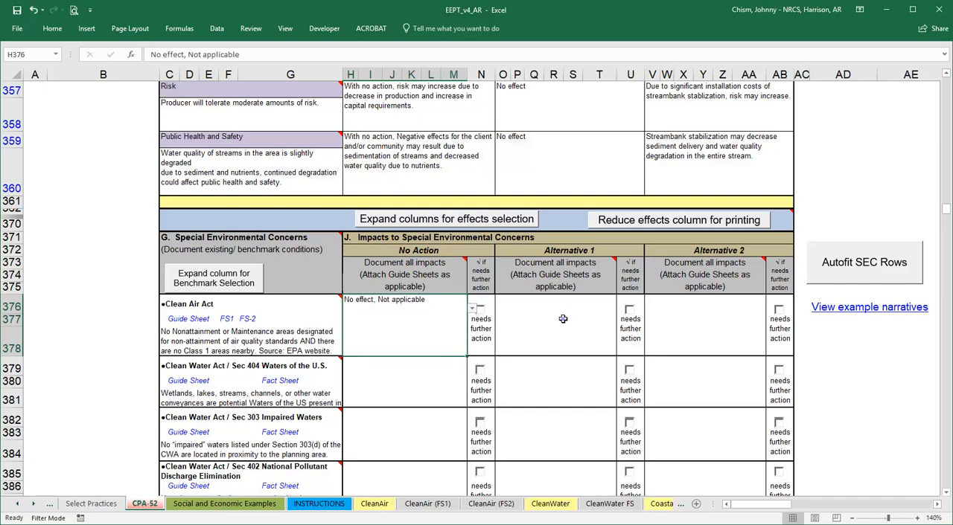
{"action": "left_click", "coordinate": [559, 321]}
{"action": "key", "text": "alt+Down"}
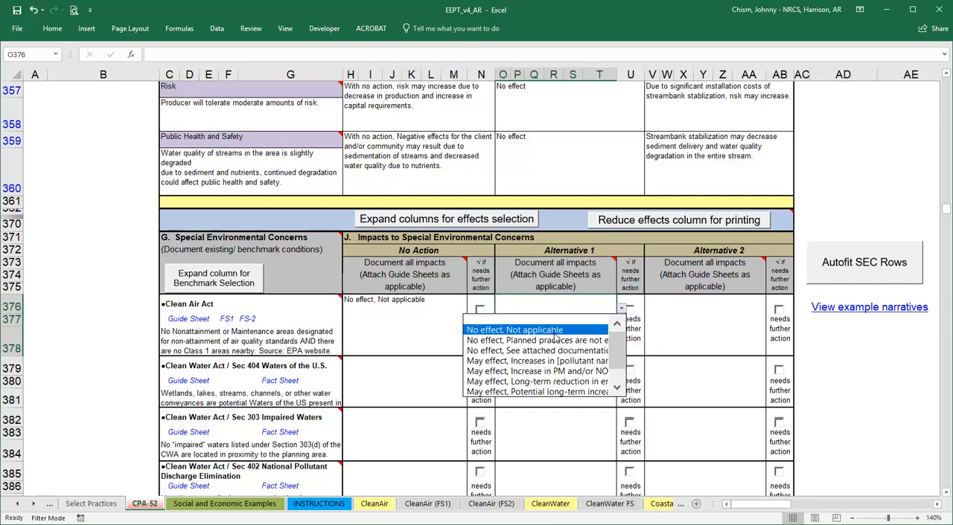
{"action": "left_click", "coordinate": [557, 330]}
{"action": "left_click", "coordinate": [719, 329]}
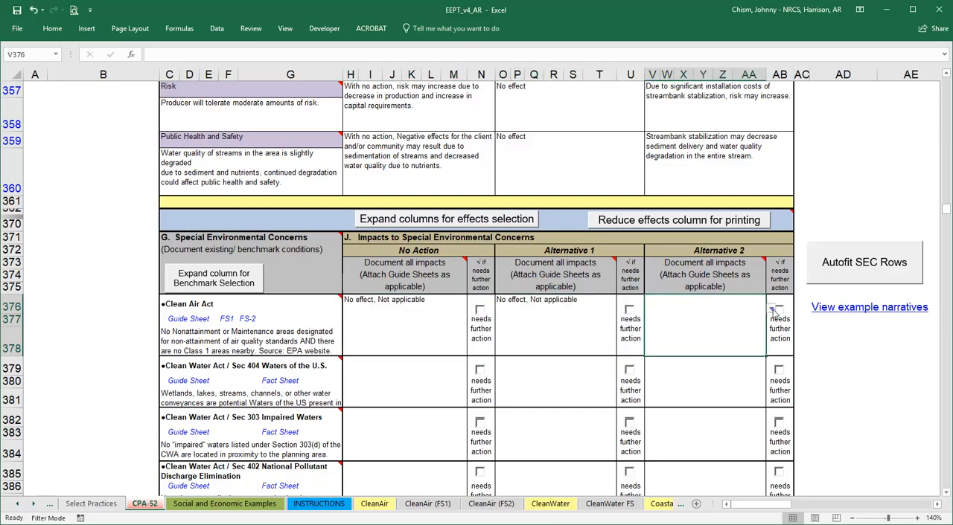
{"action": "left_click", "coordinate": [771, 309]}
{"action": "left_click", "coordinate": [655, 330]}
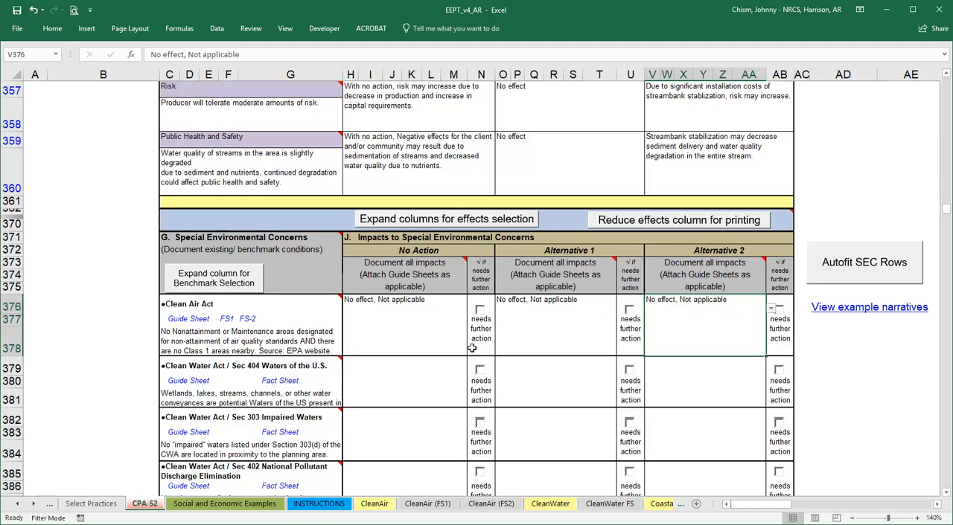
For Section 404 Waters, set No Action to "No effect, Client activities do not involve the discharge" and Alternative 1 to "No effect, No discharge or placement".
{"action": "left_click", "coordinate": [415, 385]}
{"action": "left_click", "coordinate": [474, 373]}
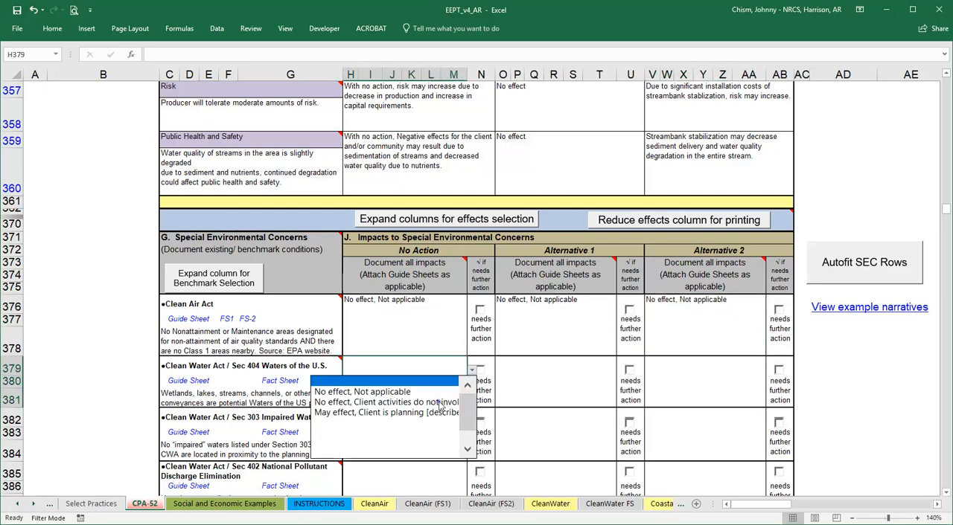
{"action": "left_click", "coordinate": [394, 402]}
{"action": "left_click", "coordinate": [552, 381]}
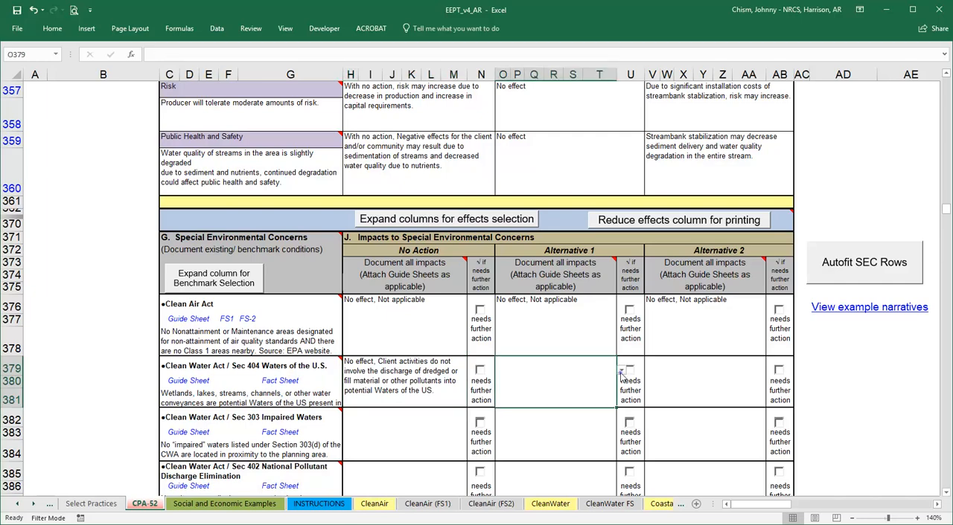
{"action": "left_click", "coordinate": [621, 371]}
{"action": "left_click", "coordinate": [536, 402]}
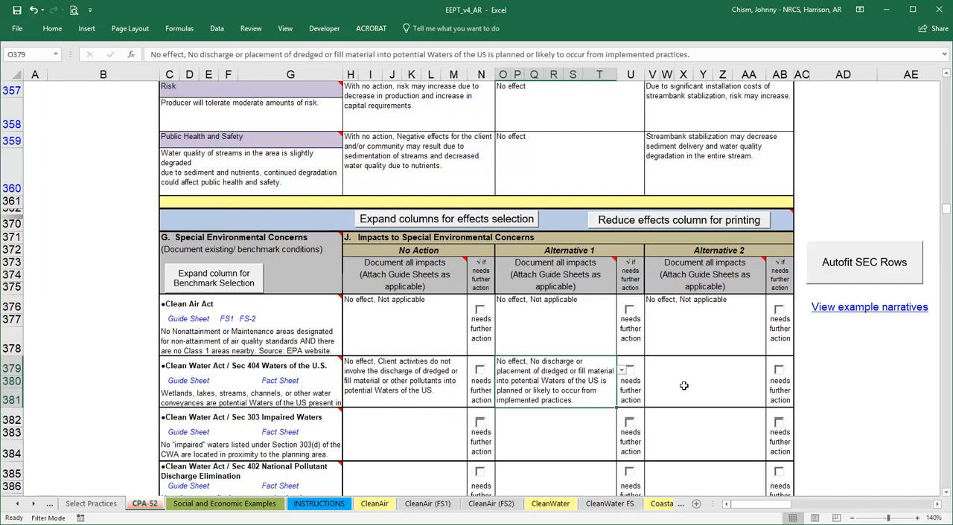
Set Alternative 2's Section 404 impact to "May effect, Discharge or placement of dredged or fill material" with 404 permit and 401 certification obtained by client.
{"action": "left_click", "coordinate": [684, 383]}
{"action": "left_click", "coordinate": [770, 370]}
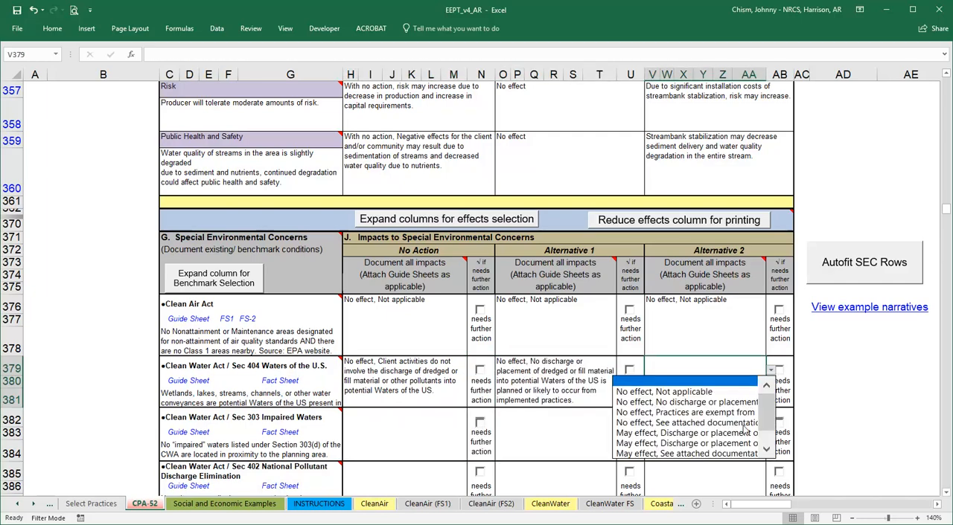
{"action": "left_click", "coordinate": [684, 433]}
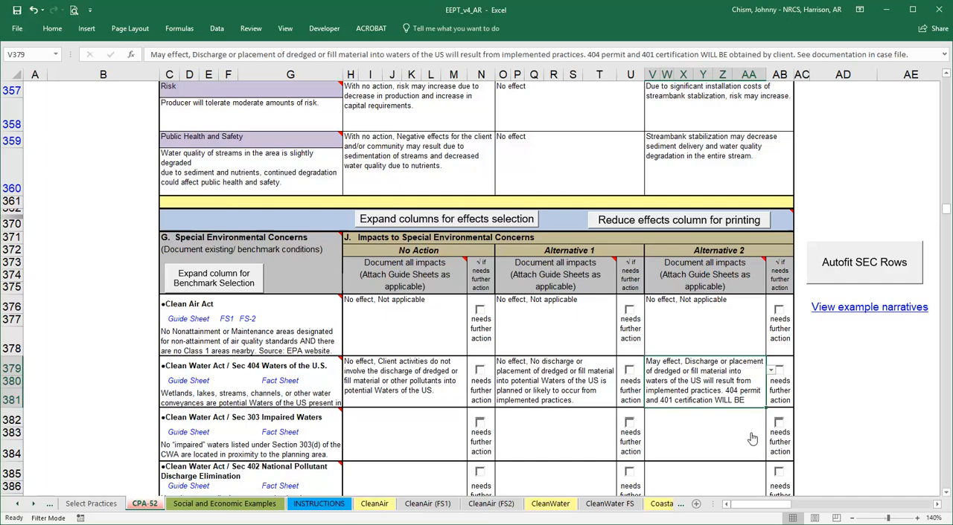
Flag Alternative 2's Section 404 impact as needing further action and autofit the Special Environmental Concerns rows.
{"action": "left_click", "coordinate": [780, 371]}
{"action": "left_click", "coordinate": [847, 274]}
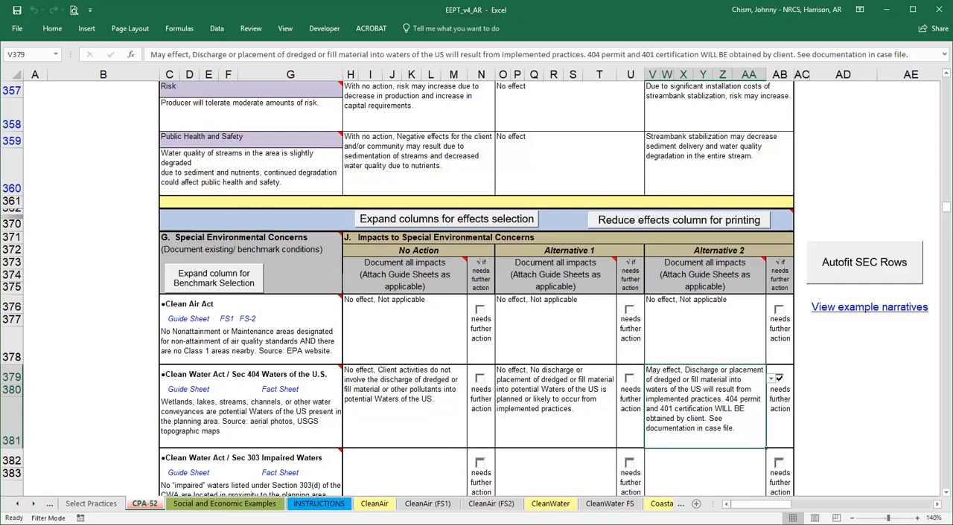
Review the filled-out CPA-52 worksheet from Special Environmental Concerns back up to the Alternatives and client objectives.
{"action": "scroll", "coordinate": [926, 159], "scroll_direction": "up", "scroll_amount": 2}
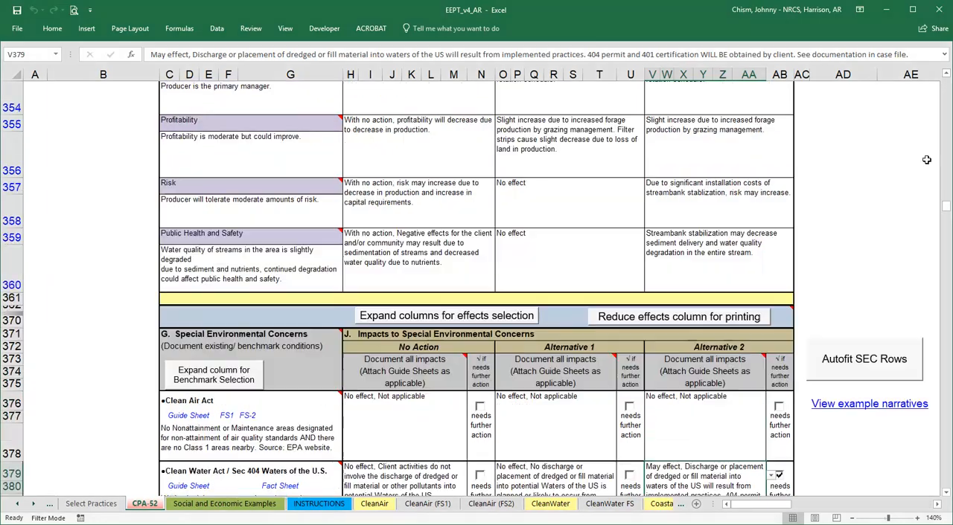
{"action": "scroll", "coordinate": [926, 160], "scroll_direction": "up", "scroll_amount": 2}
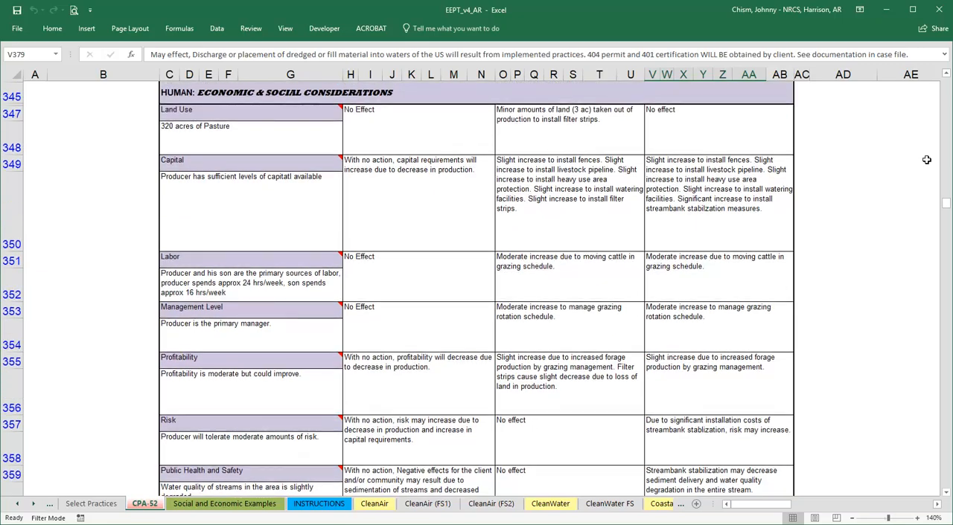
{"action": "scroll", "coordinate": [925, 159], "scroll_direction": "up", "scroll_amount": 3}
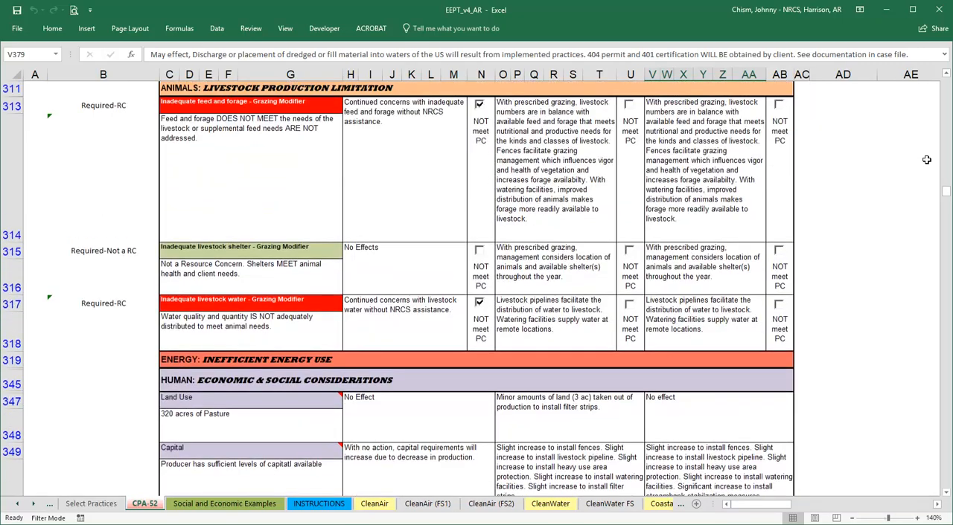
{"action": "scroll", "coordinate": [926, 159], "scroll_direction": "up", "scroll_amount": 4}
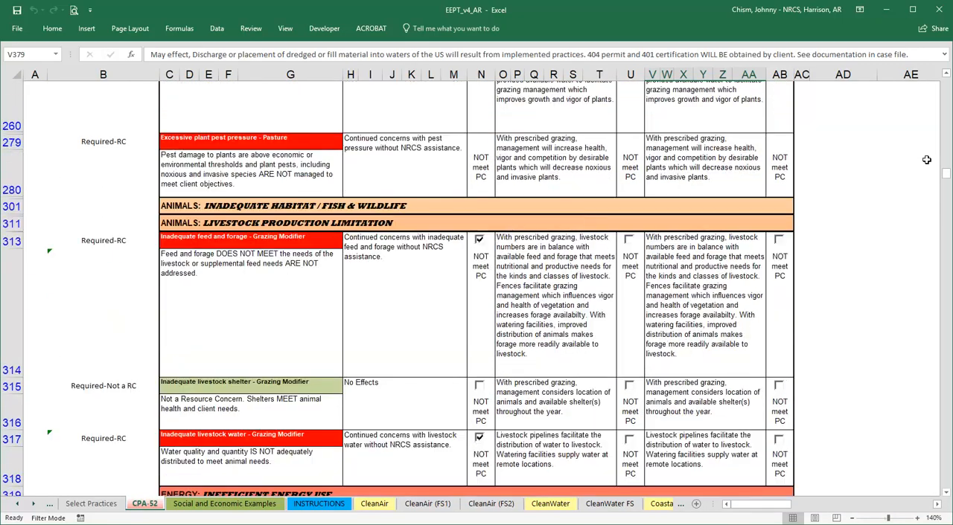
{"action": "scroll", "coordinate": [926, 160], "scroll_direction": "up", "scroll_amount": 5}
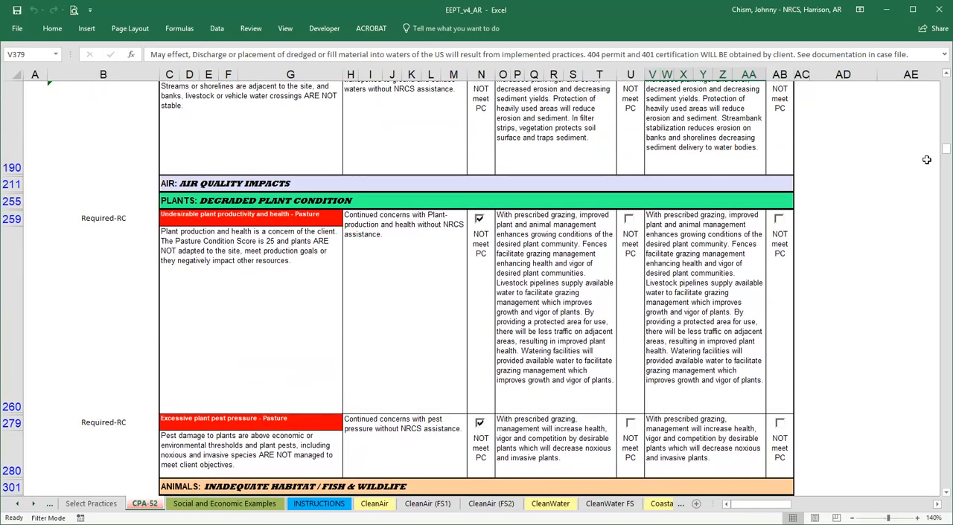
{"action": "scroll", "coordinate": [926, 159], "scroll_direction": "up", "scroll_amount": 5}
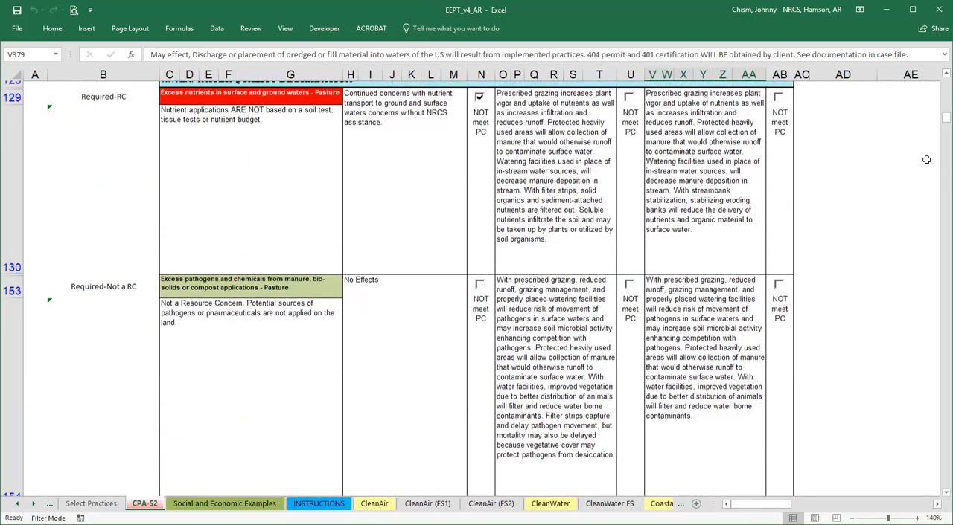
{"action": "scroll", "coordinate": [926, 160], "scroll_direction": "up", "scroll_amount": 5}
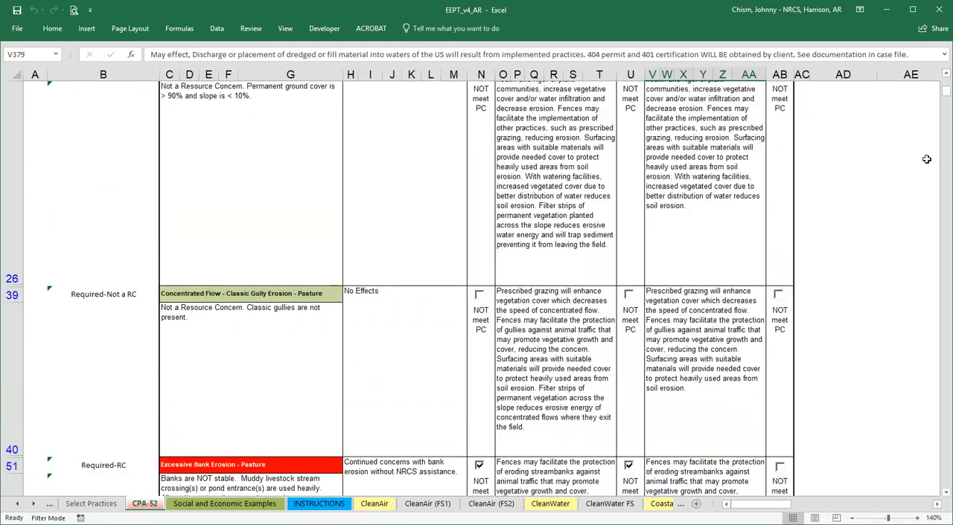
{"action": "scroll", "coordinate": [926, 160], "scroll_direction": "up", "scroll_amount": 3}
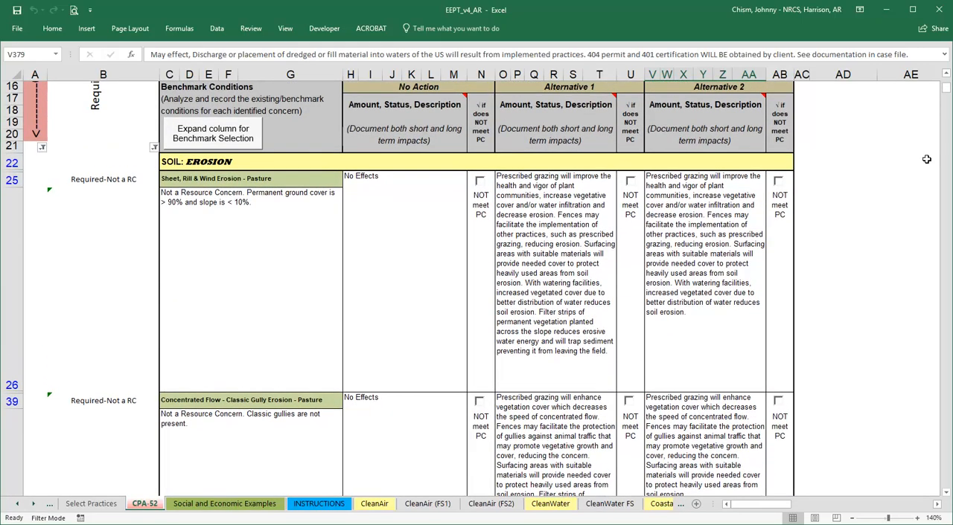
{"action": "scroll", "coordinate": [925, 160], "scroll_direction": "up", "scroll_amount": 3}
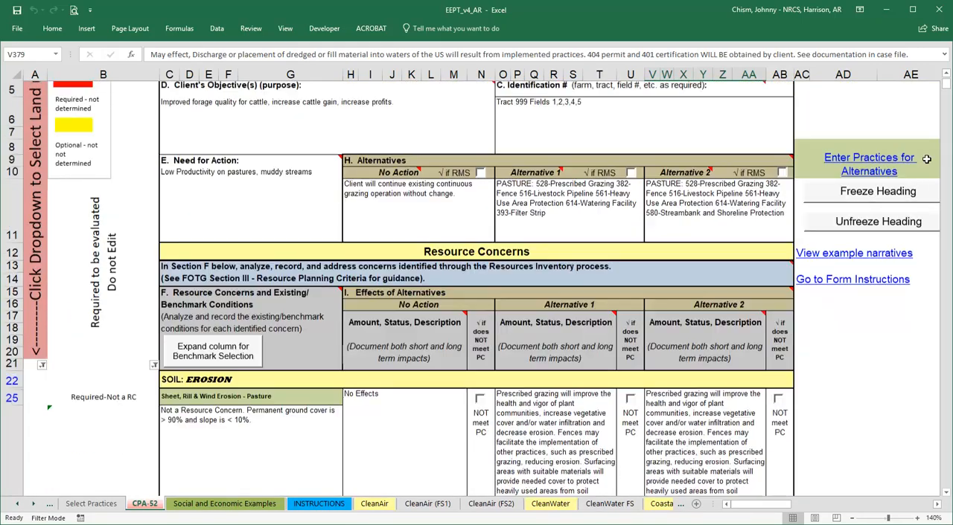